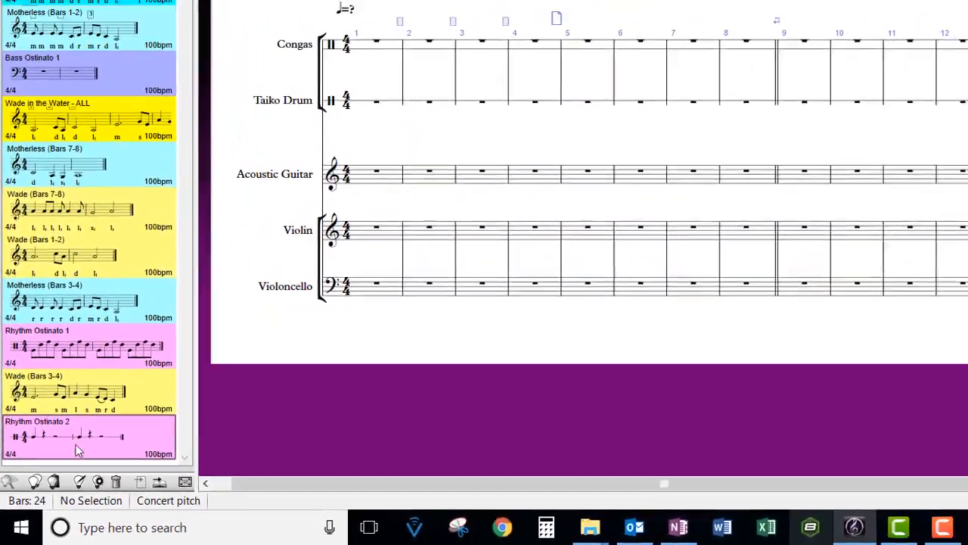
Step: Paste the Rhythm Ostinato 2 idea into bar 1 of the Taiko Drum staff and delete the instrument change it adds
double_click(76, 444)
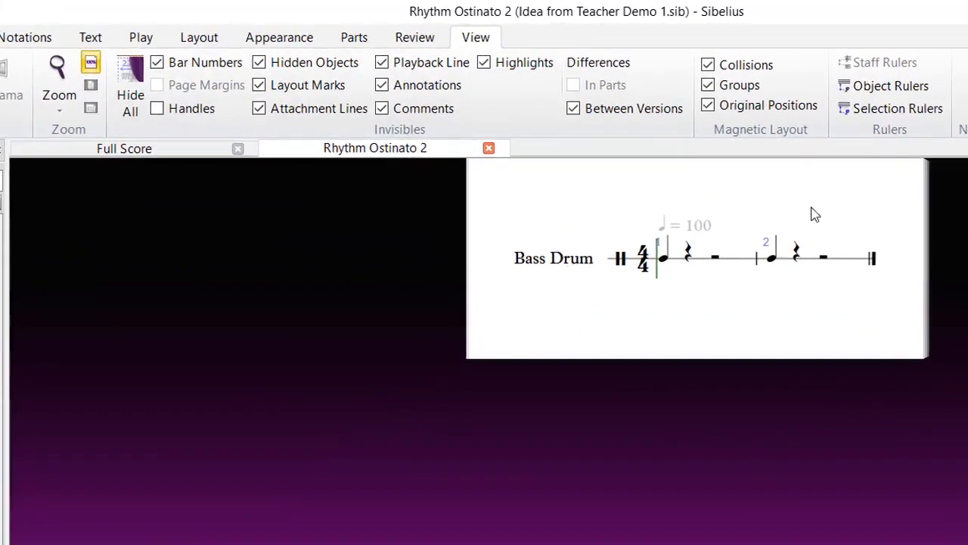
drag(688, 325, 652, 413)
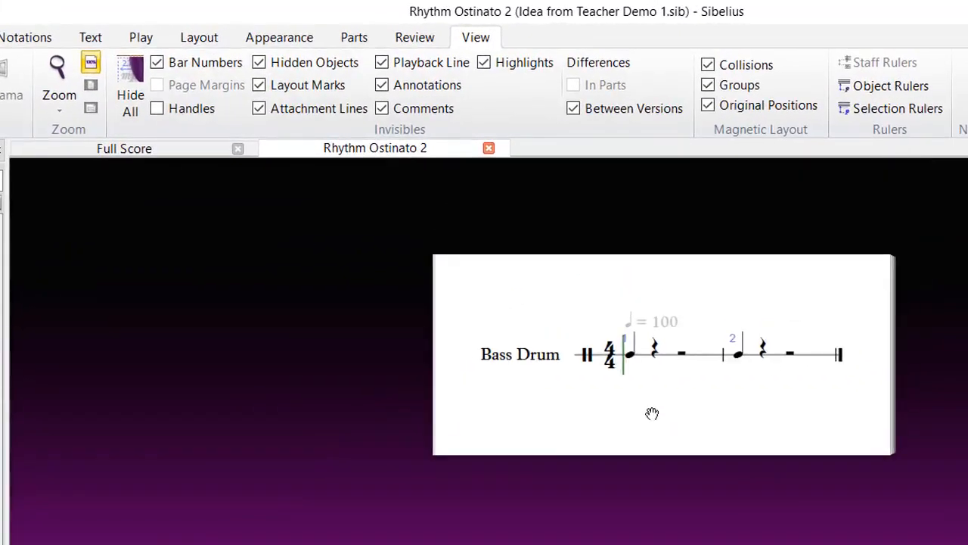
click(632, 359)
click(741, 362)
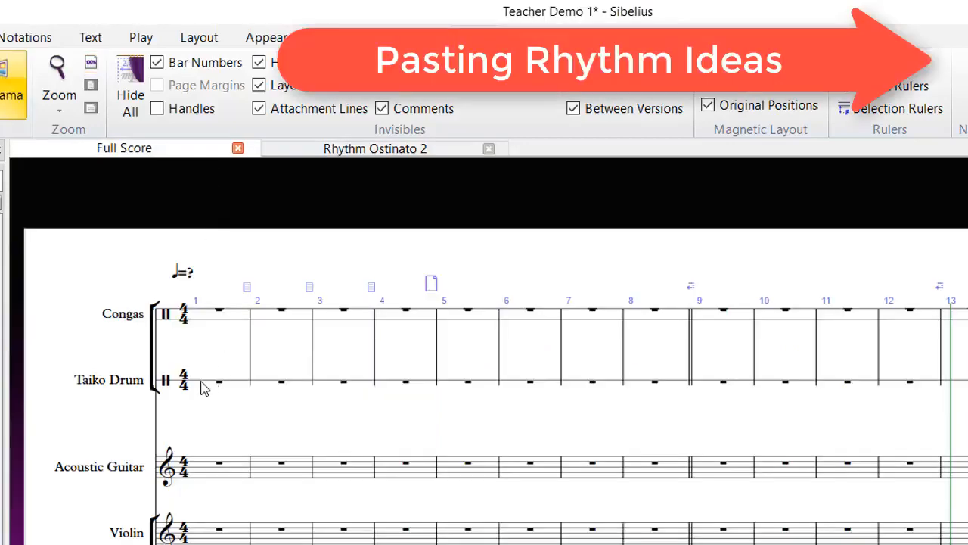
click(201, 385)
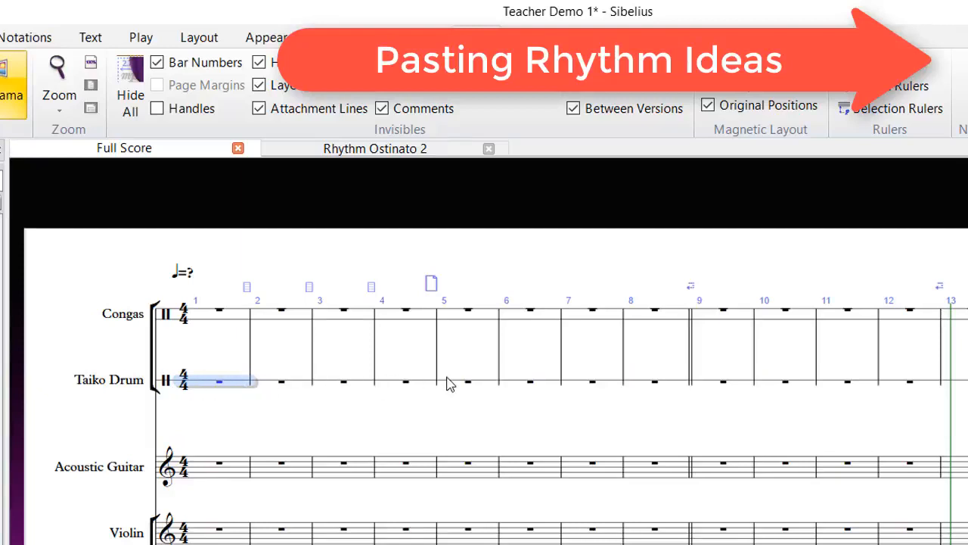
key(ctrl+v)
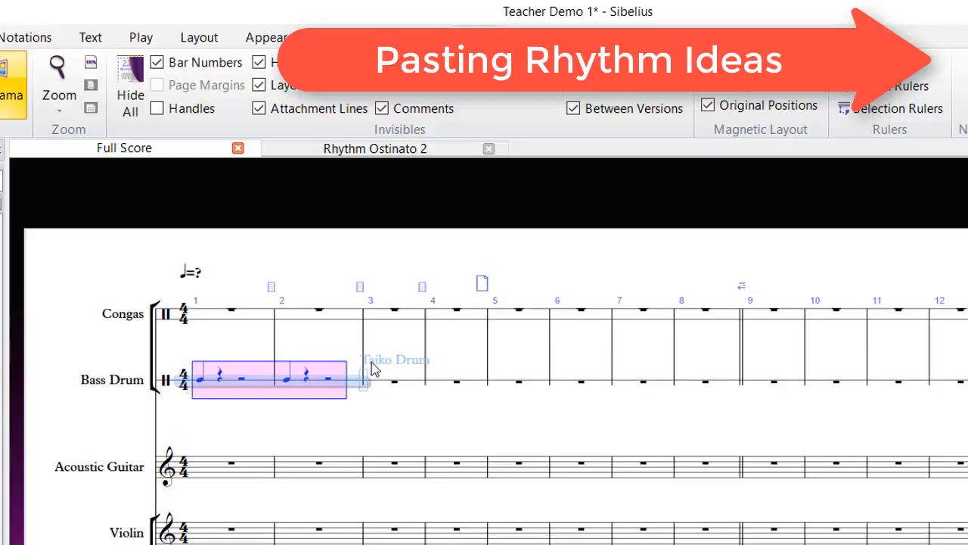
key(Escape)
key(Delete)
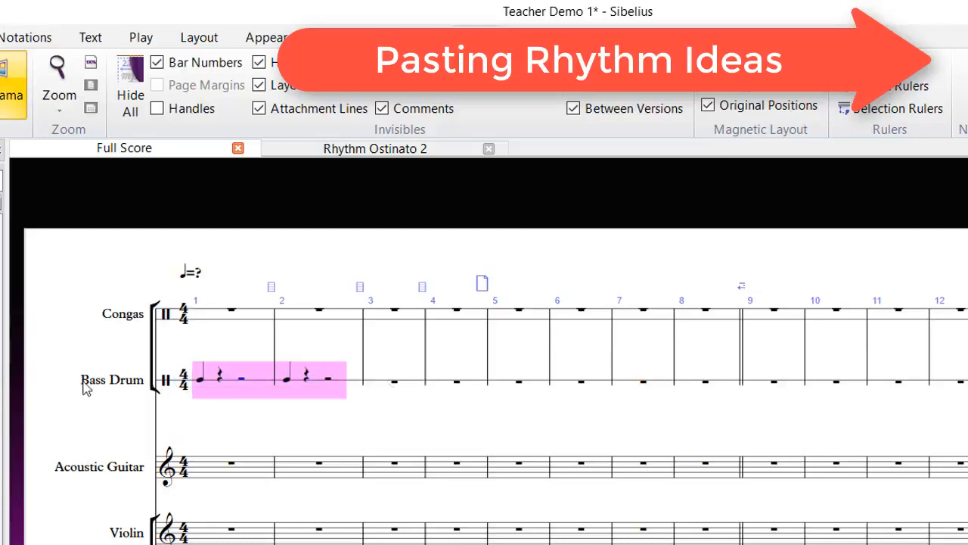
Step: Change the staff's instrument back to Taiko Drum [1 line] with Instrument Change
click(382, 386)
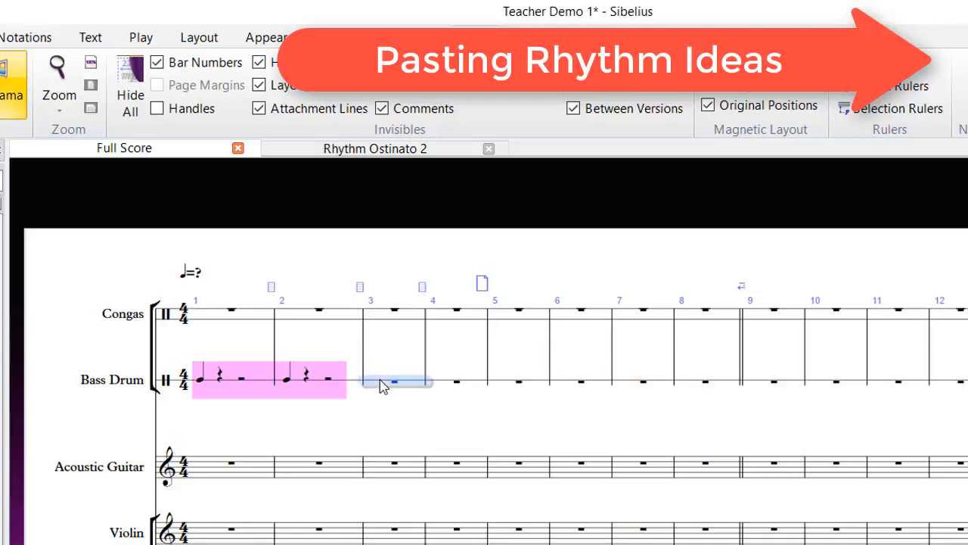
triple_click(384, 387)
click(0, 37)
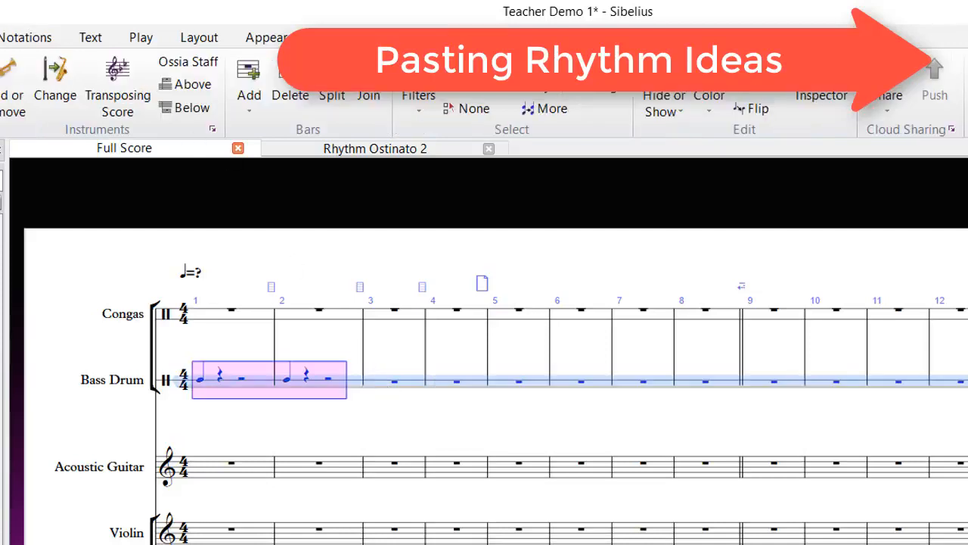
click(55, 87)
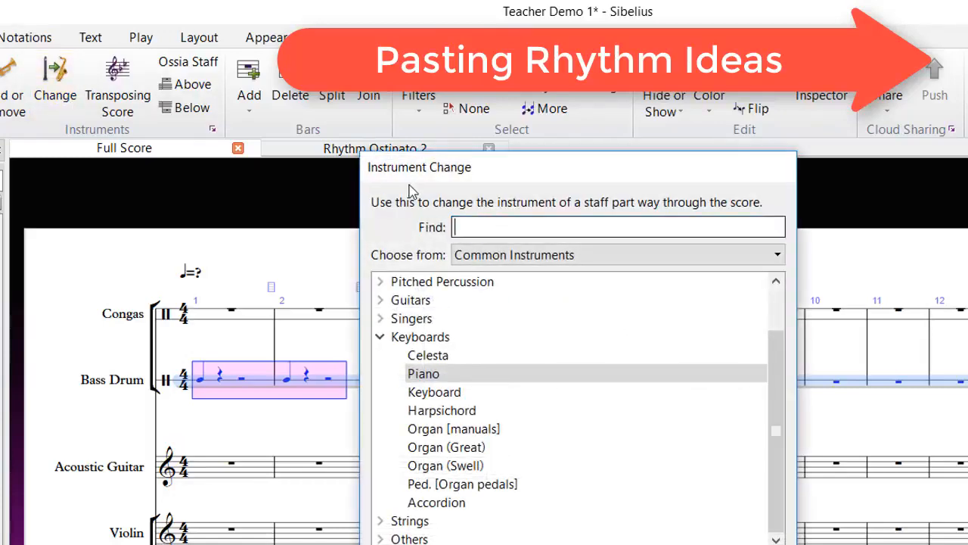
text(taiko)
key(Down)
key(Return)
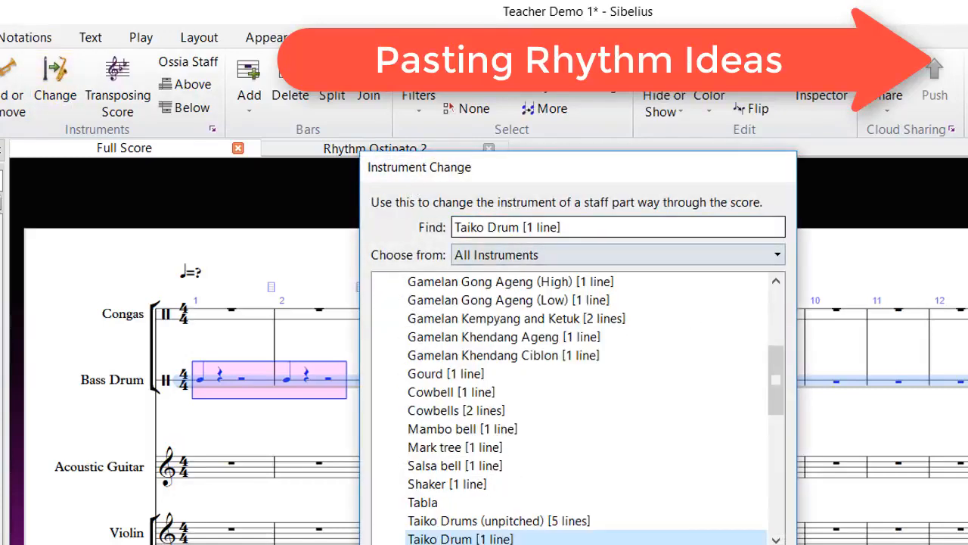
key(Return)
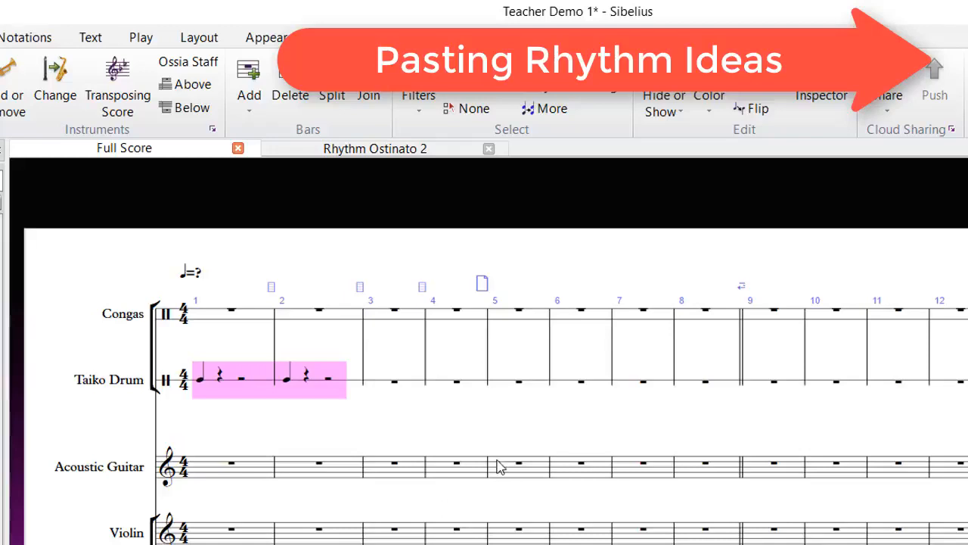
Step: Paste the Rhythm Ostinato 2 idea again into bars 3–4 of the Taiko Drum staff
click(443, 382)
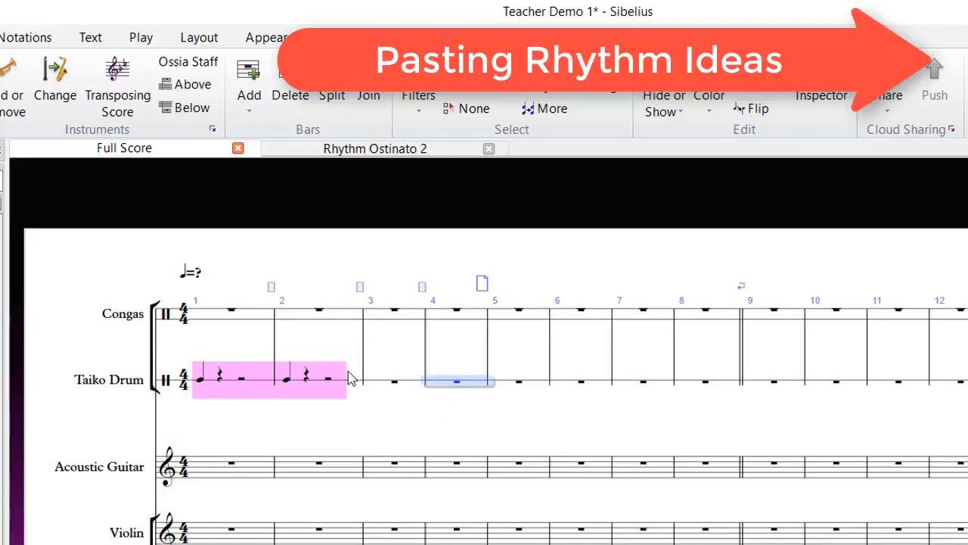
key(Escape)
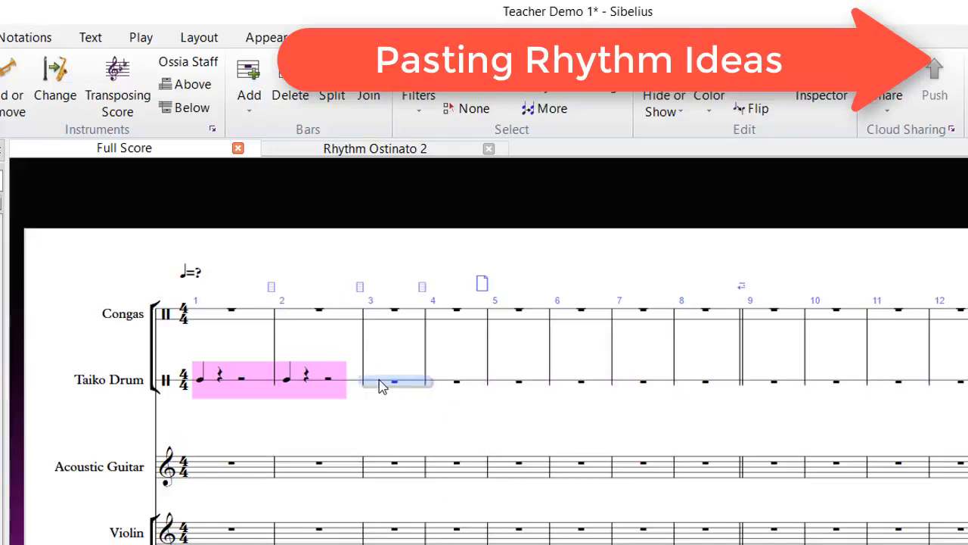
click(380, 385)
key(ctrl+v)
key(Escape)
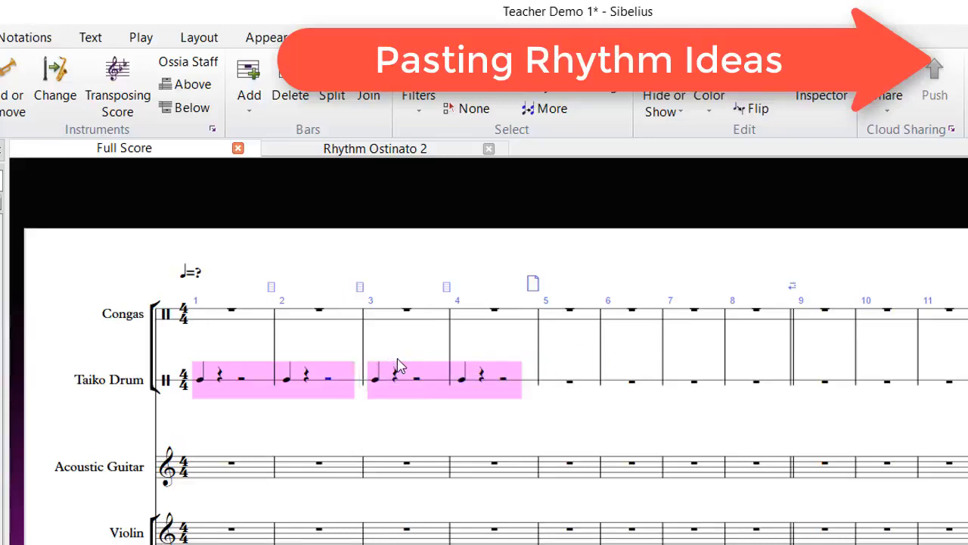
click(376, 380)
key(Escape)
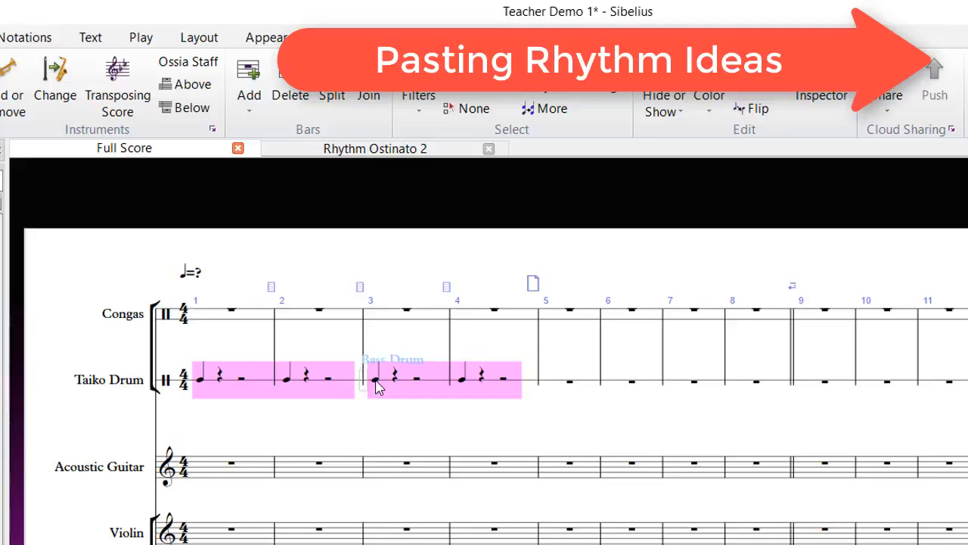
click(376, 380)
click(199, 380)
click(462, 378)
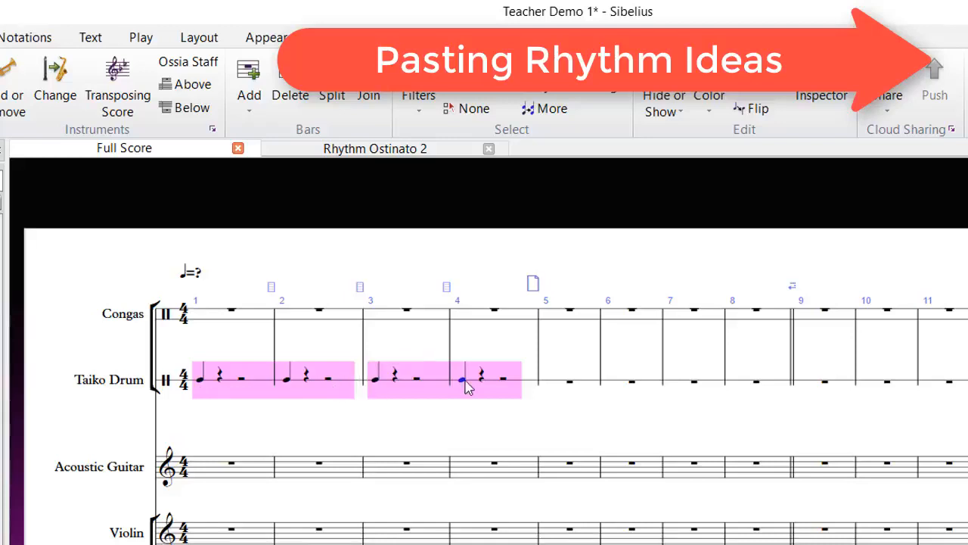
Step: Paste the idea into bars 5–6 of the Congas staff and delete the Congas instrument change after it
click(548, 320)
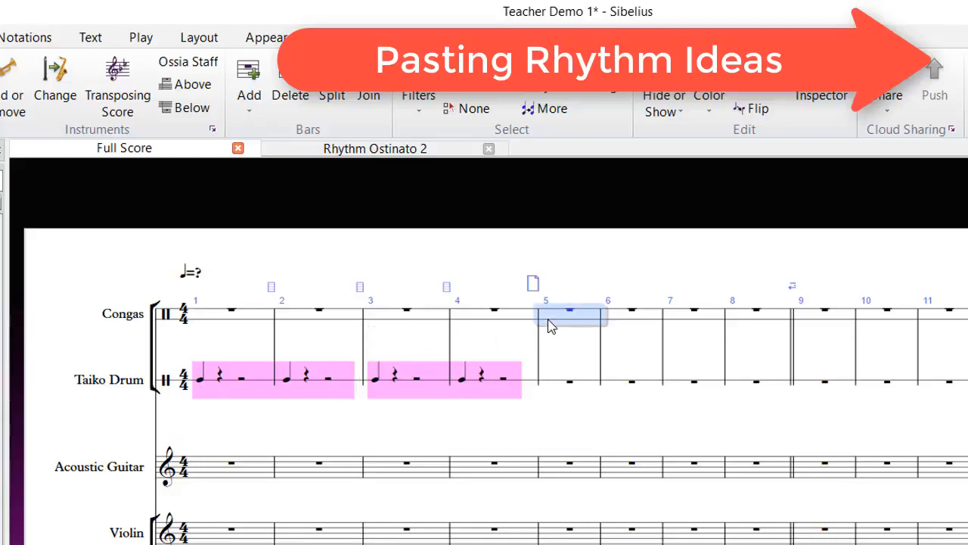
key(ctrl+v)
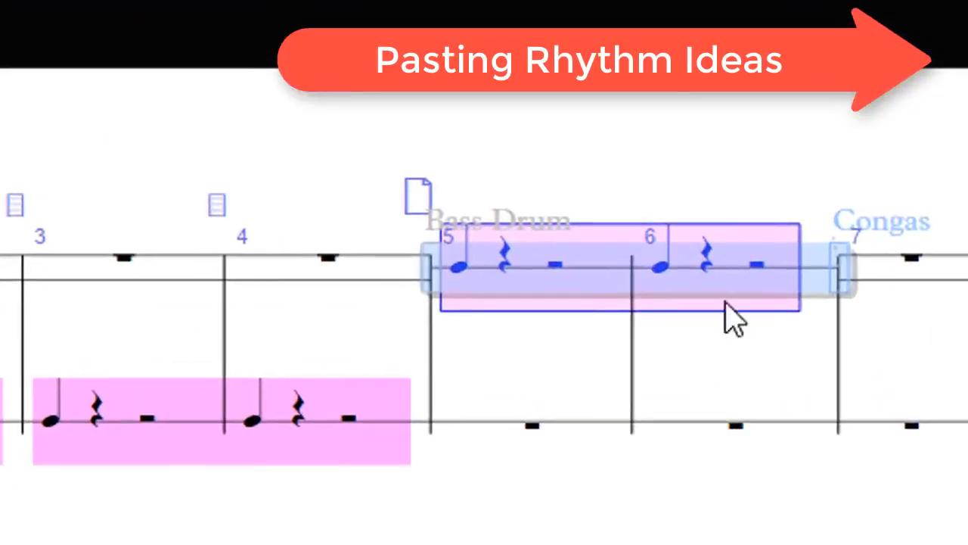
click(866, 216)
key(Delete)
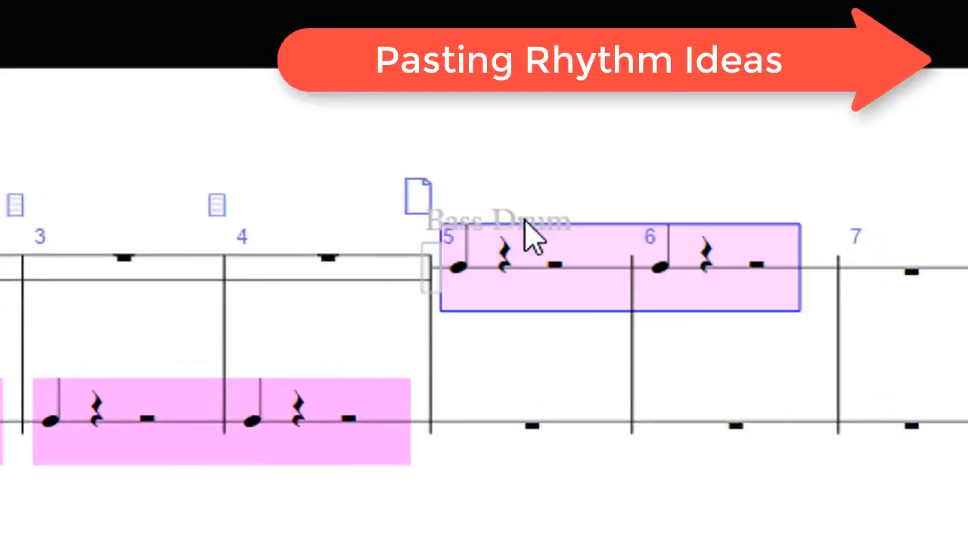
key(Left)
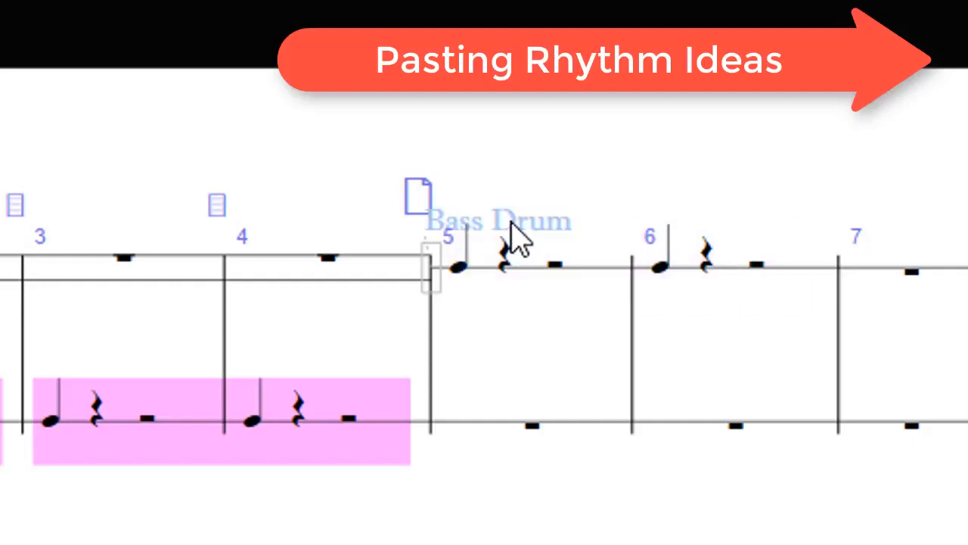
key(Left)
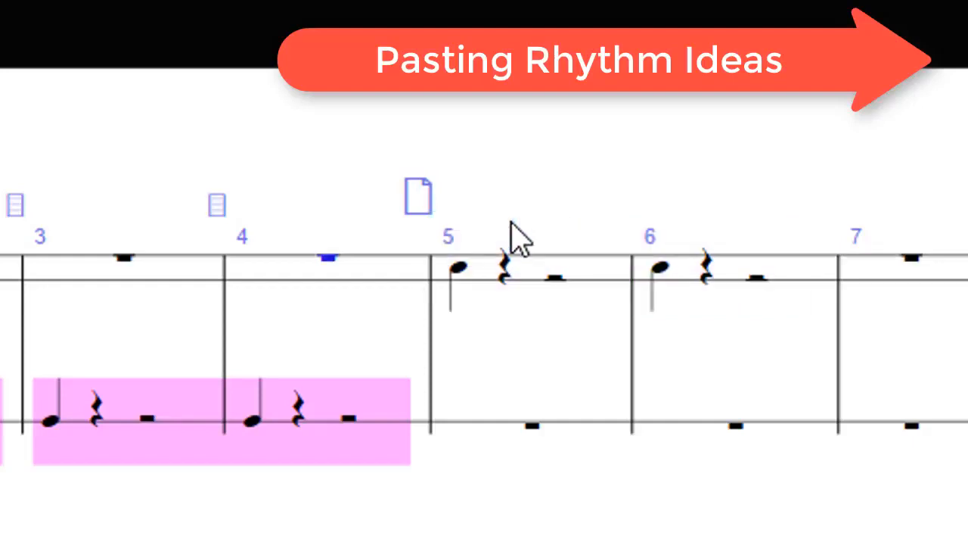
Step: Move the first note of Congas bar 5 down one step
click(459, 268)
key(Down)
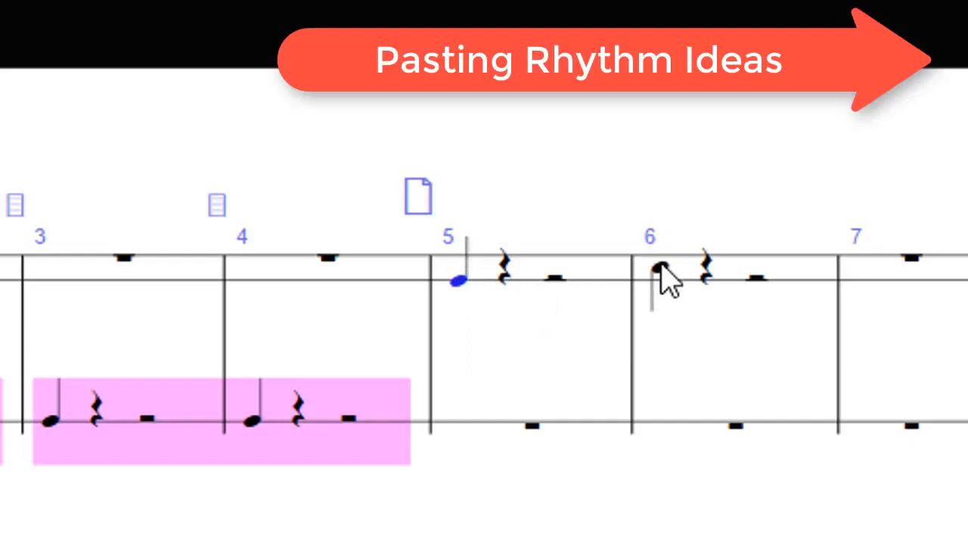
click(661, 268)
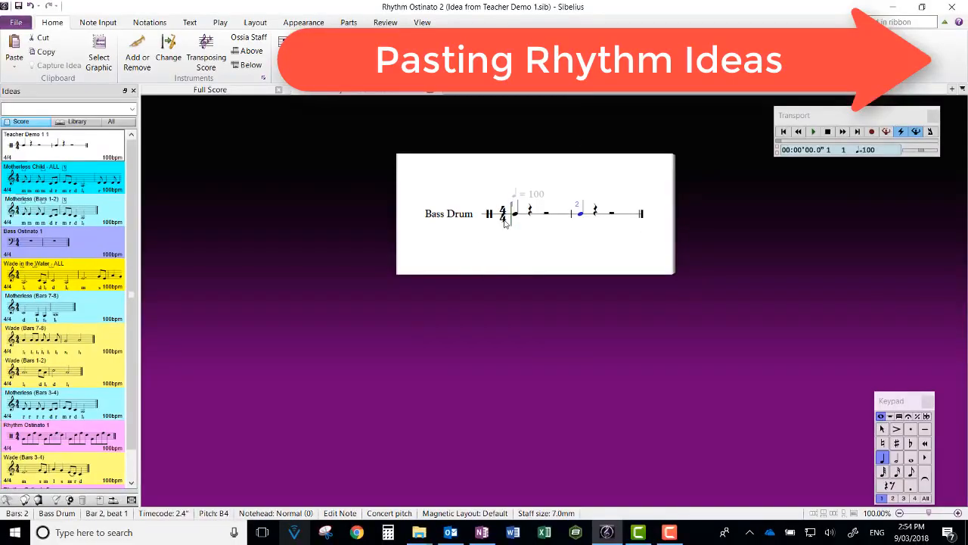
Step: Change the instrument of the whole Rhythm Ostinato 2 idea to Taiko Drum
key(ctrl+a)
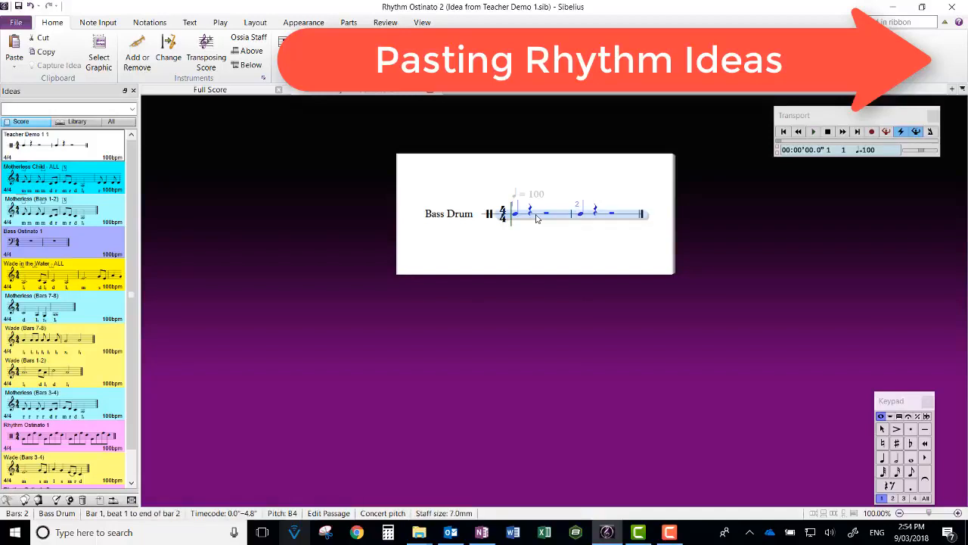
click(168, 53)
text(Taiko)
click(529, 382)
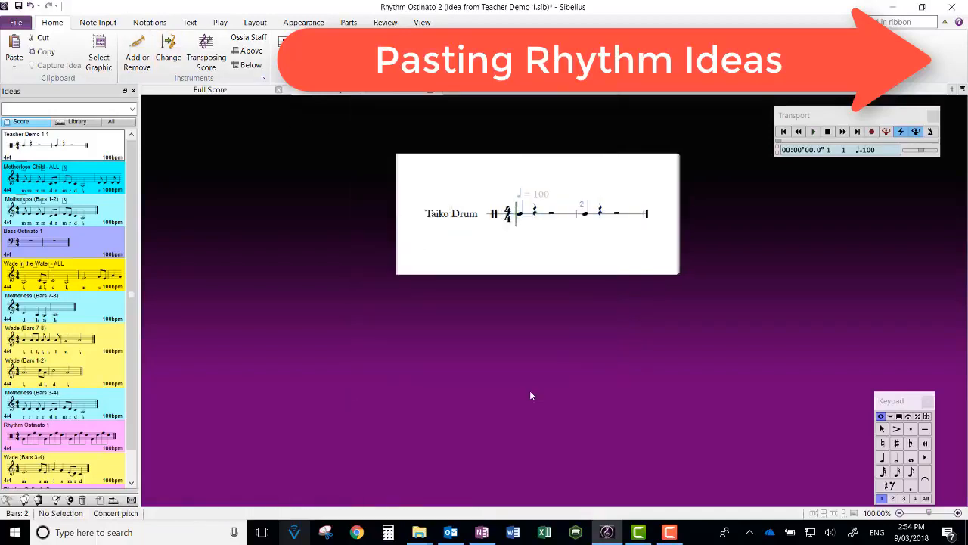
Step: Remove the Teacher Demo 1 1 idea from the Ideas list and return to the Full Score
click(65, 181)
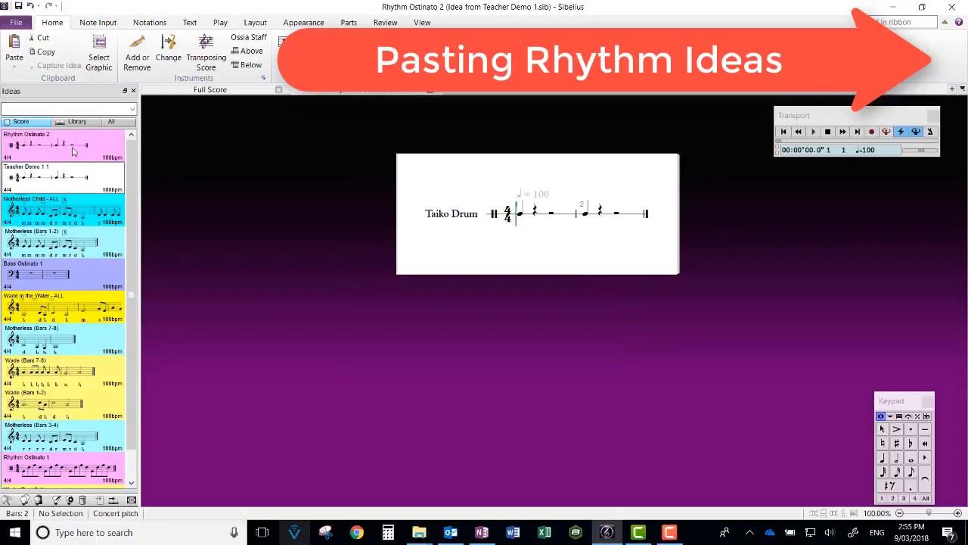
click(73, 151)
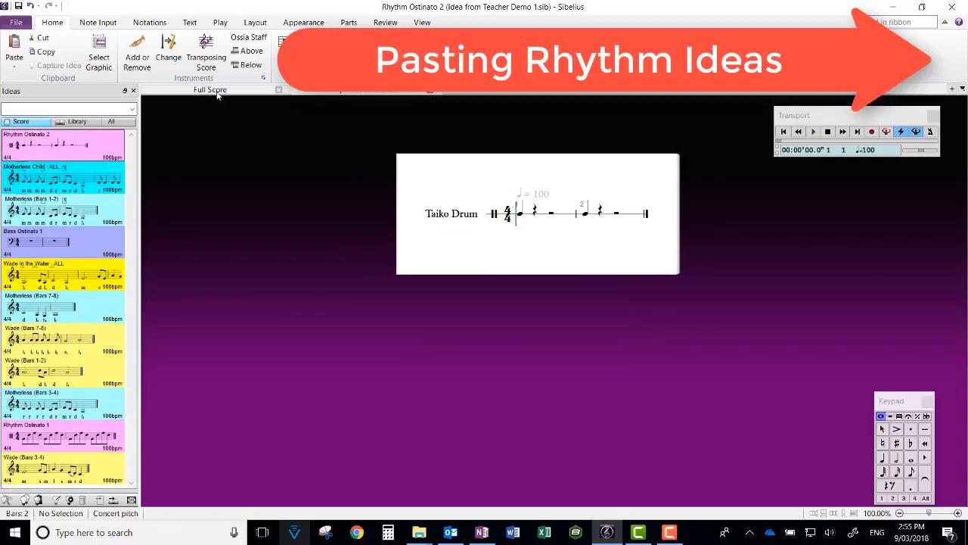
click(212, 90)
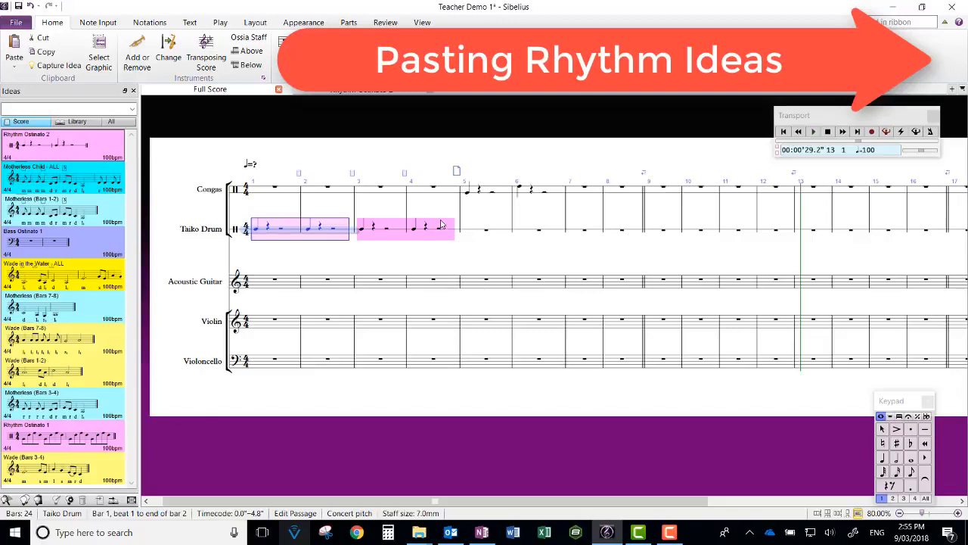
Step: Clear bars 1 to 6 of both the Congas and Taiko Drum staves
click(390, 234)
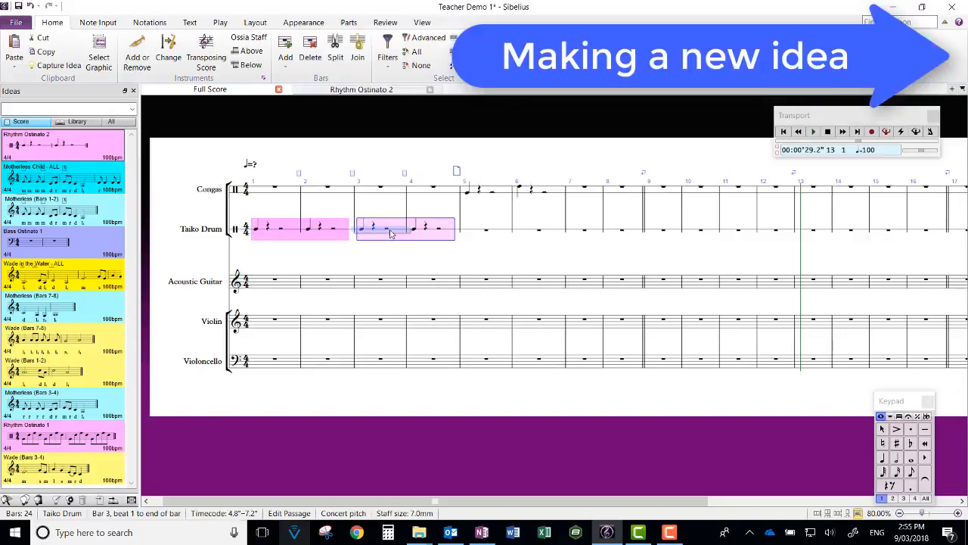
key(Escape)
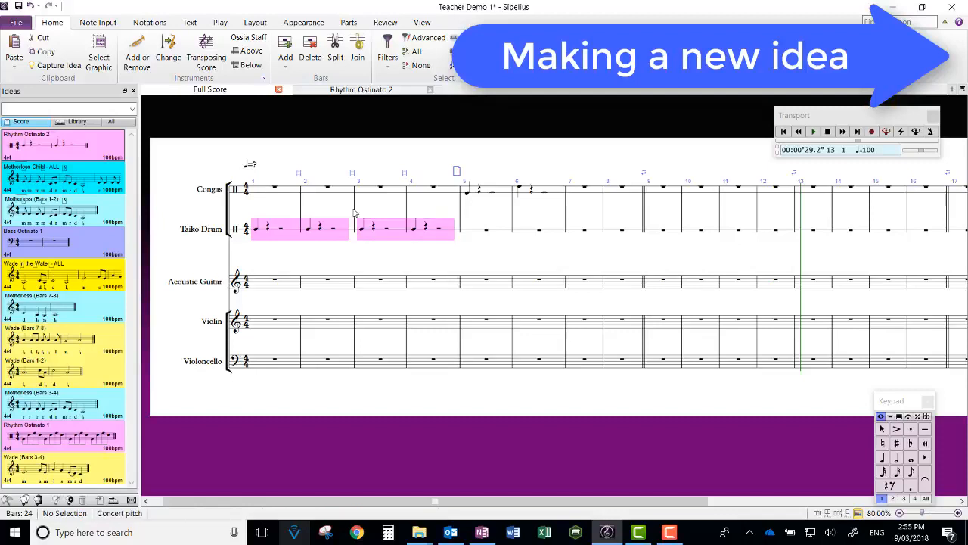
click(550, 229)
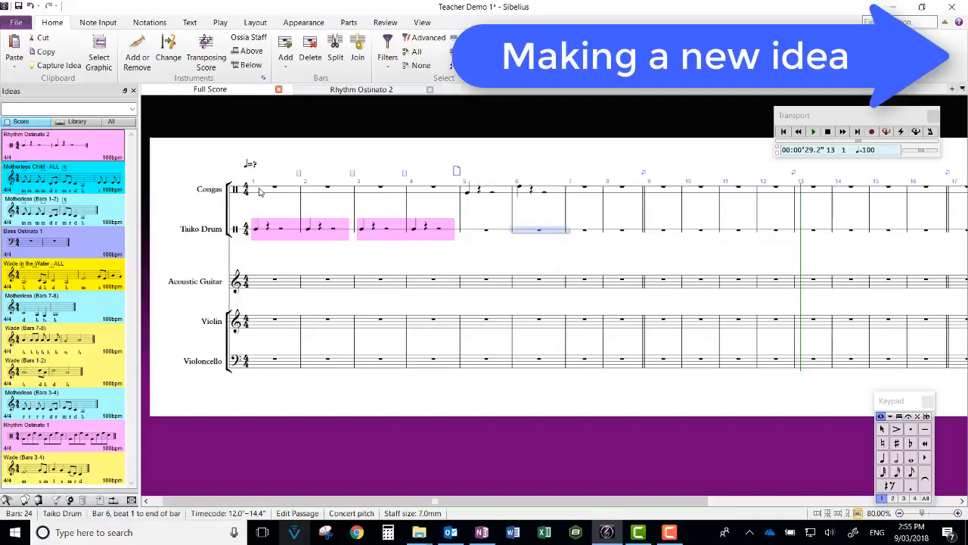
key(Escape)
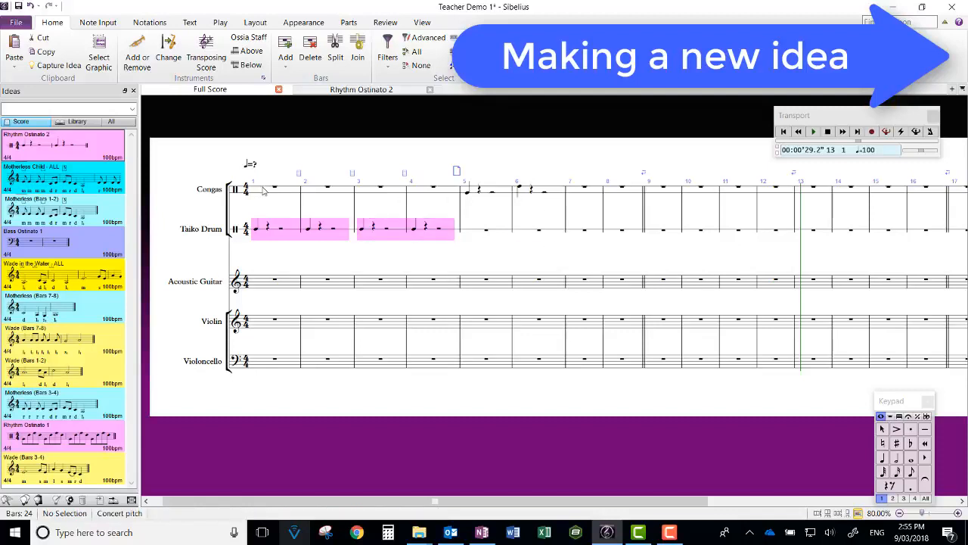
click(264, 191)
shift+click(548, 231)
key(Delete)
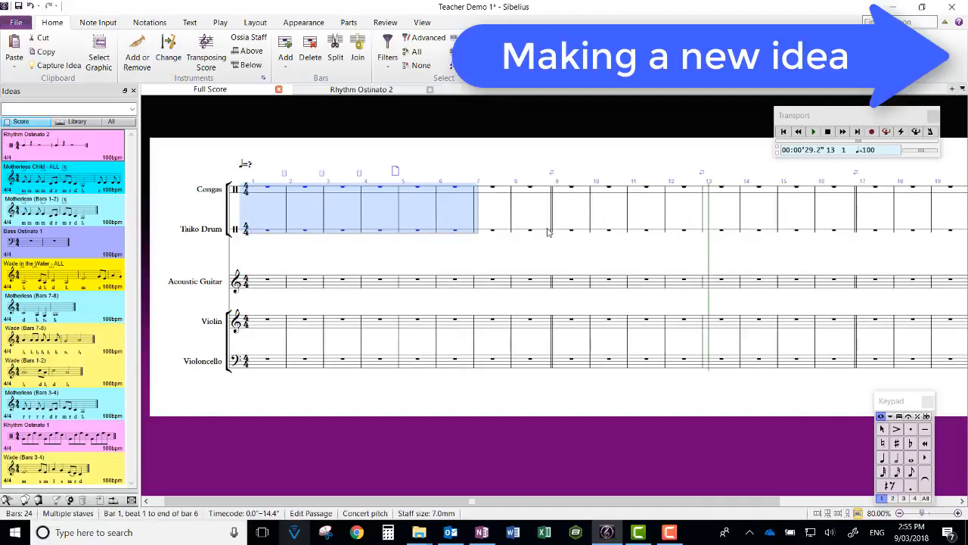
key(Escape)
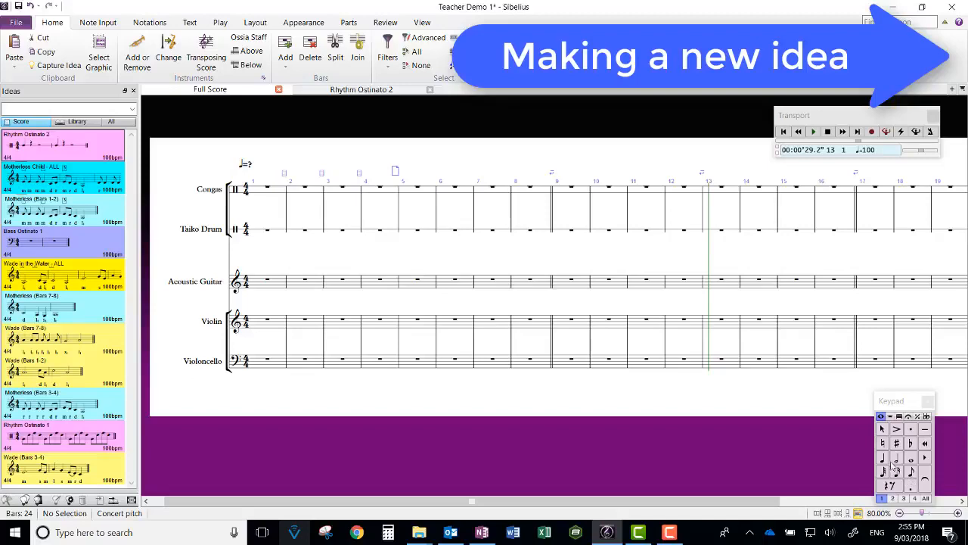
Step: Enter two dotted quarter notes in bar 1 of the Congas staff
click(909, 485)
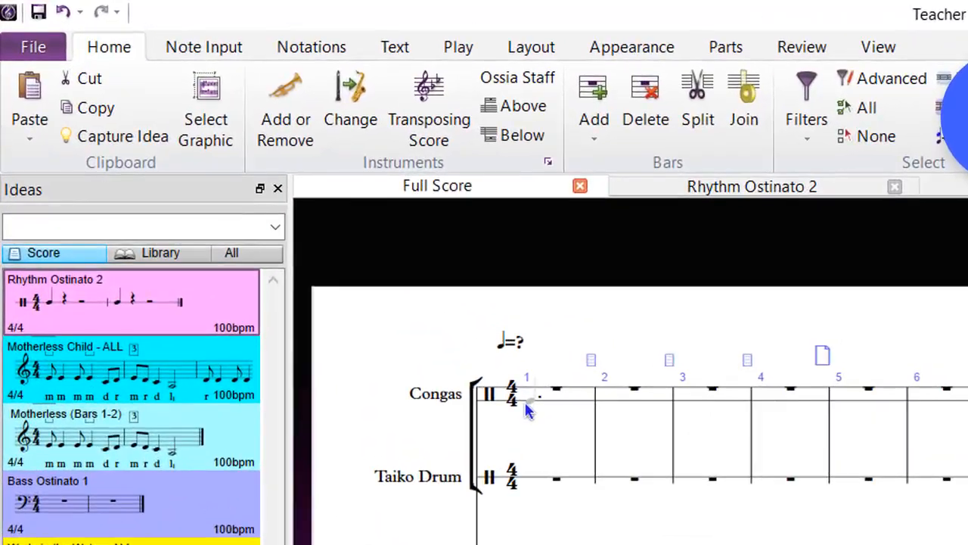
click(440, 338)
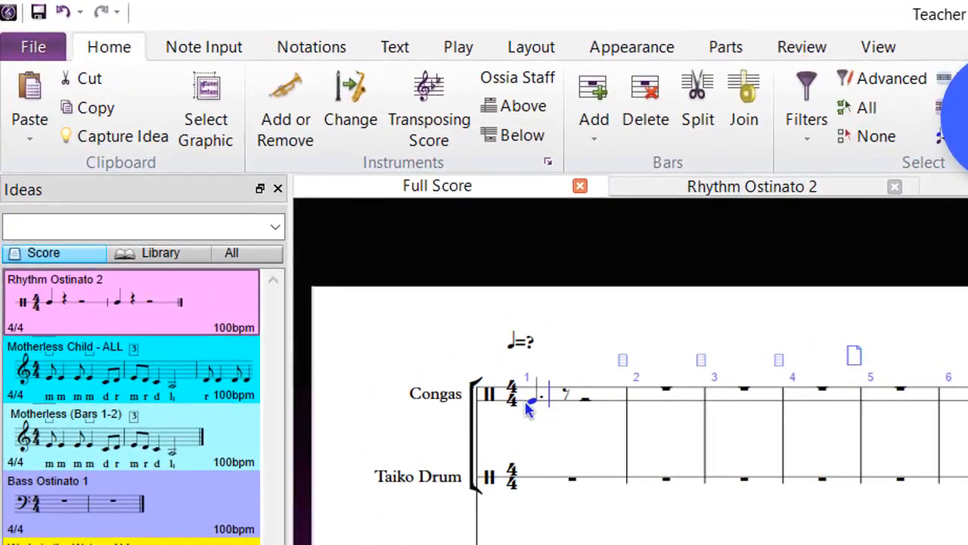
click(582, 410)
key(Escape)
key(Escape)
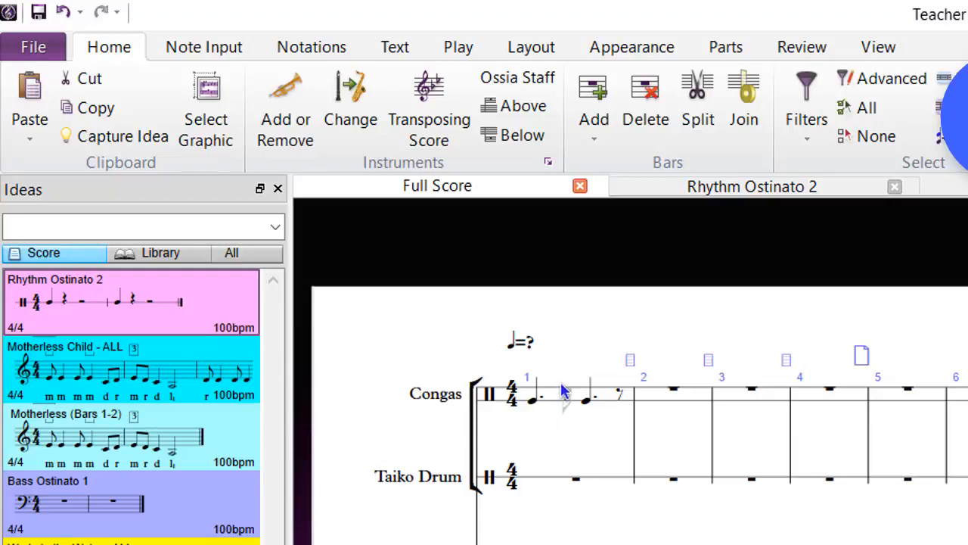
Step: Add an eighth note after the first dotted quarter in bar 1 of the Congas staff and play the bar back
click(565, 390)
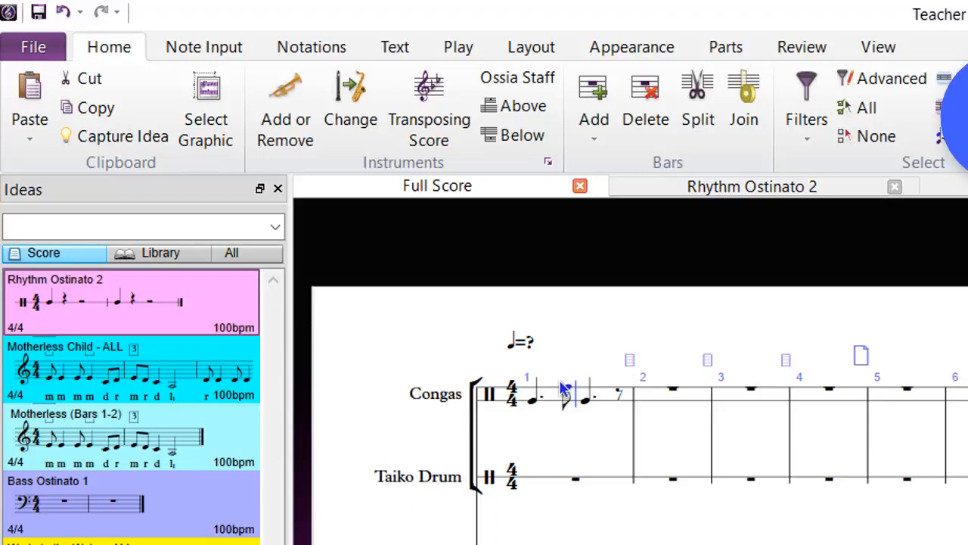
key(Escape)
click(556, 409)
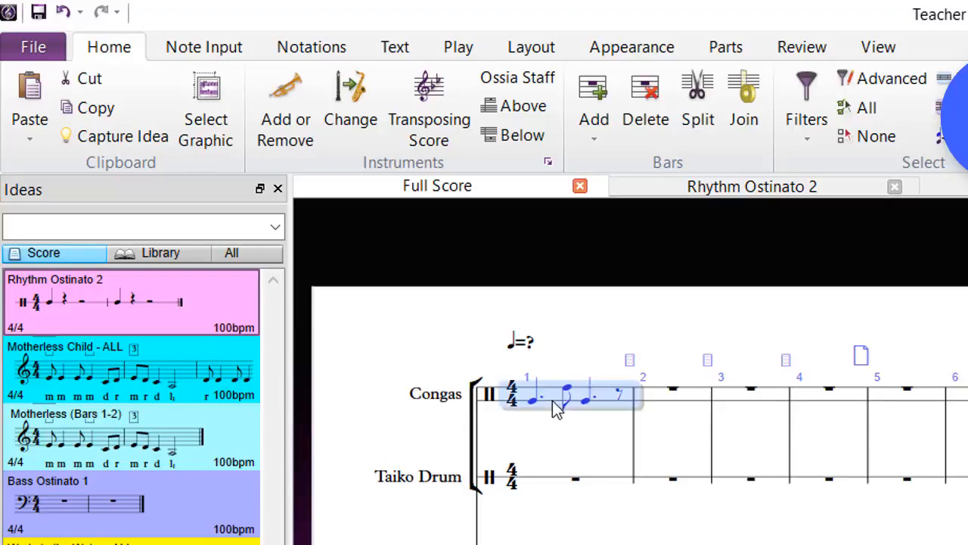
key(p)
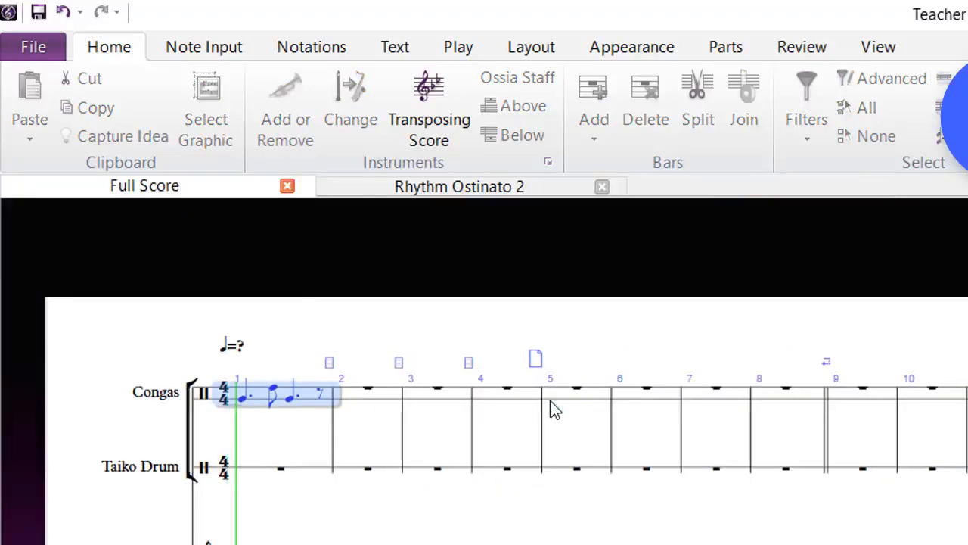
key(Escape)
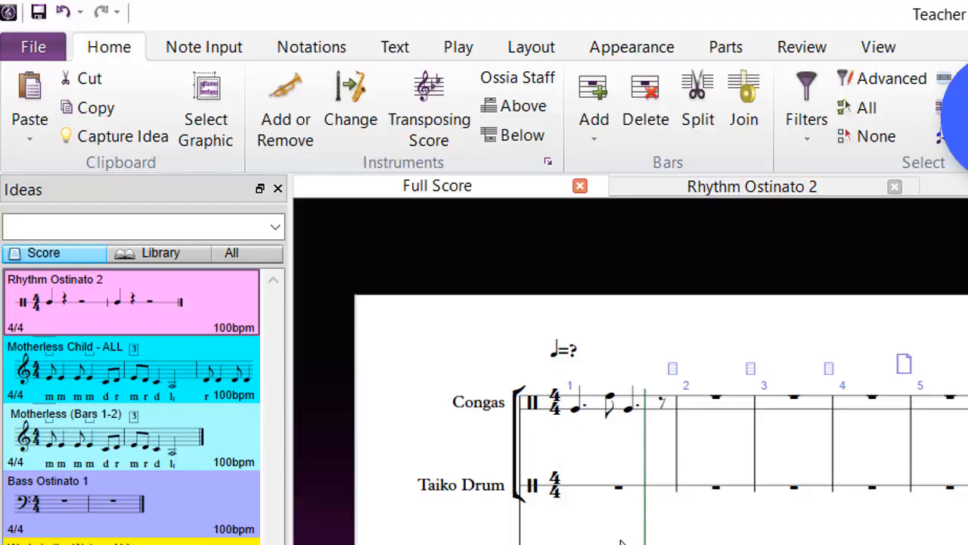
Step: Capture bar 1 of the Congas staff as a new idea
click(593, 408)
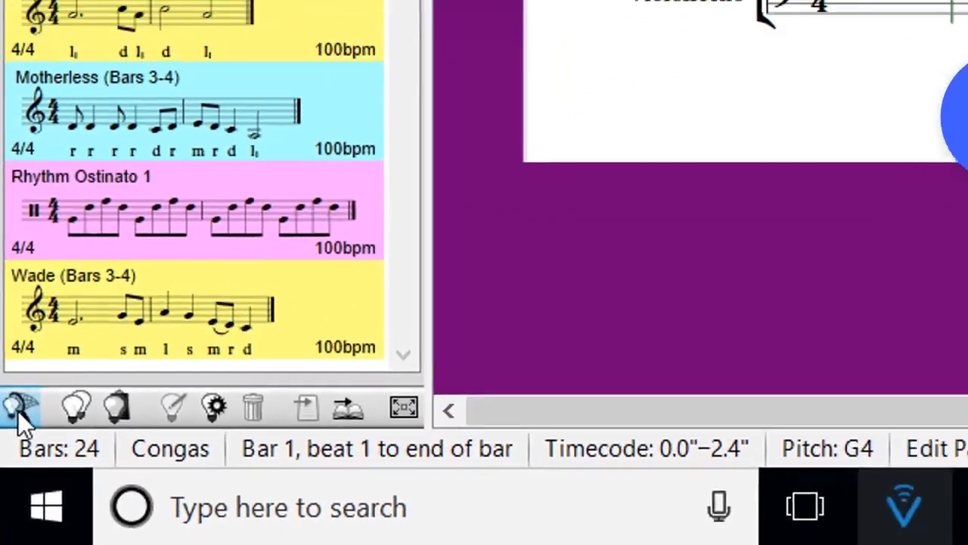
click(6, 500)
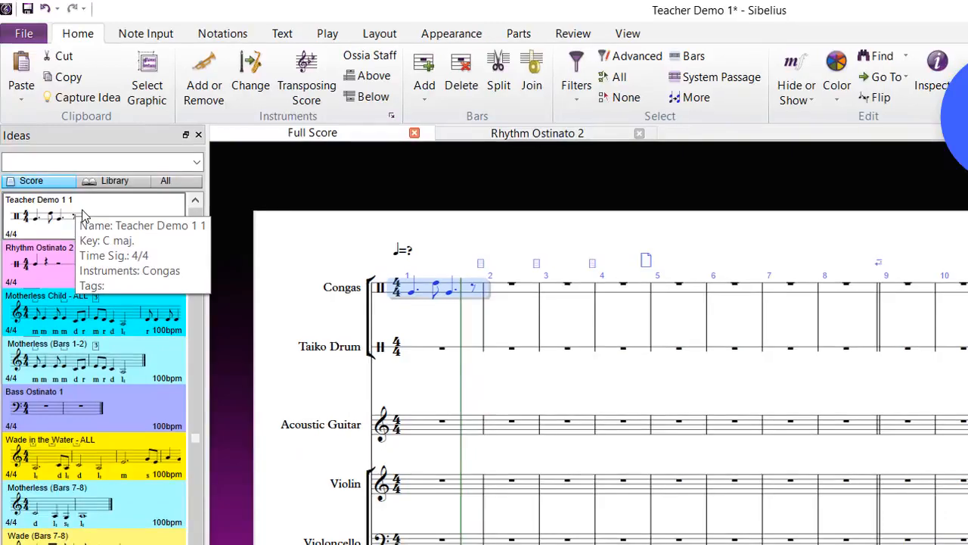
Step: Rename the newly captured idea to Congas Rhythm 1 in its idea info
right_click(83, 216)
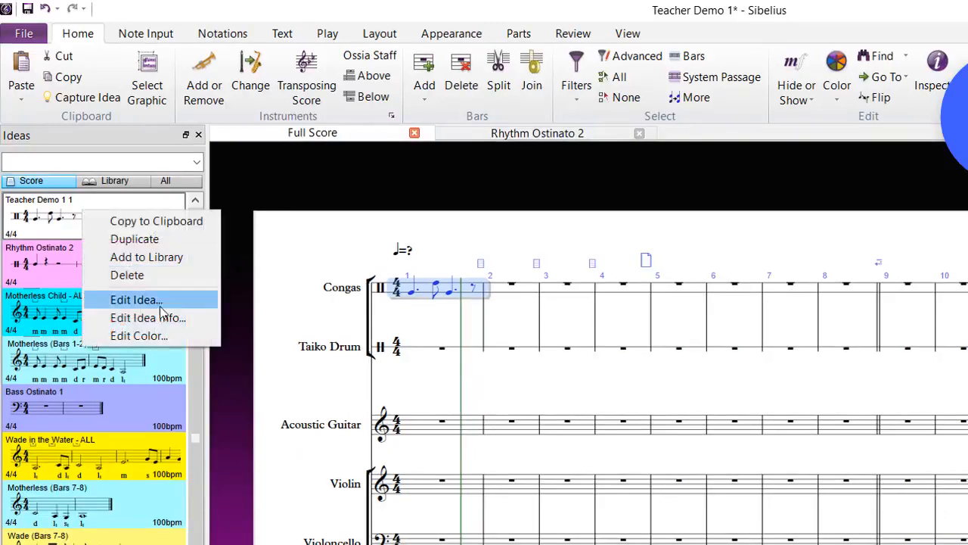
click(148, 317)
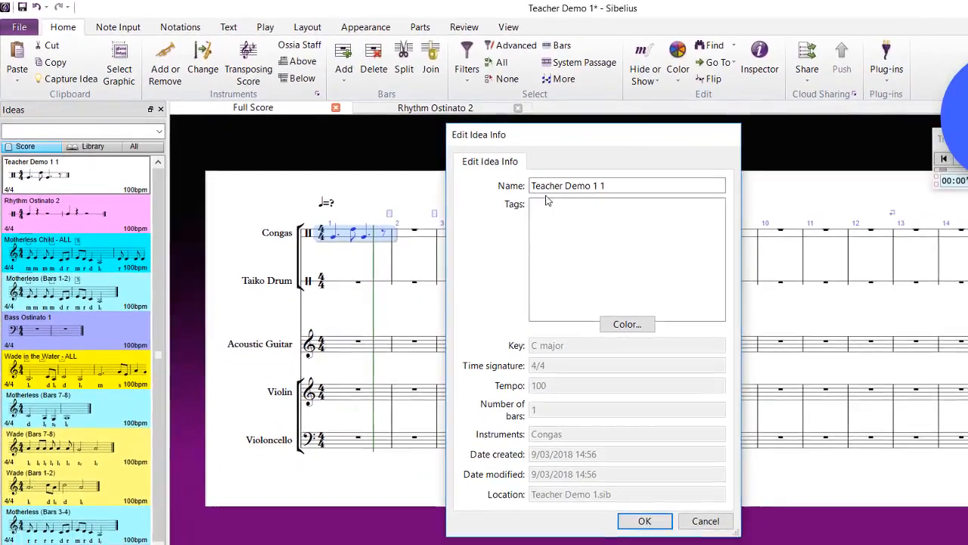
text(Cog)
key(BackSpace)
text(ng)
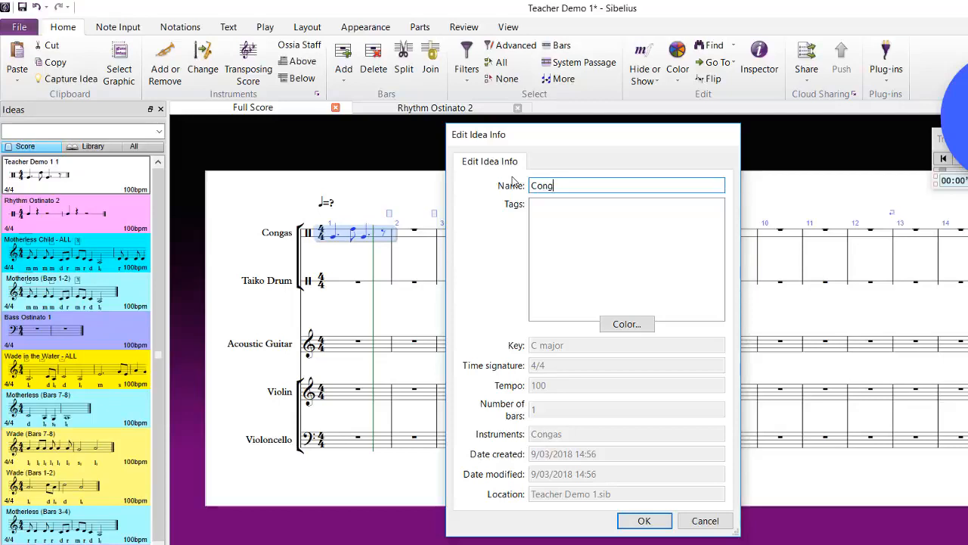
text(as Rhythm 1)
click(576, 185)
key(Delete)
text(t)
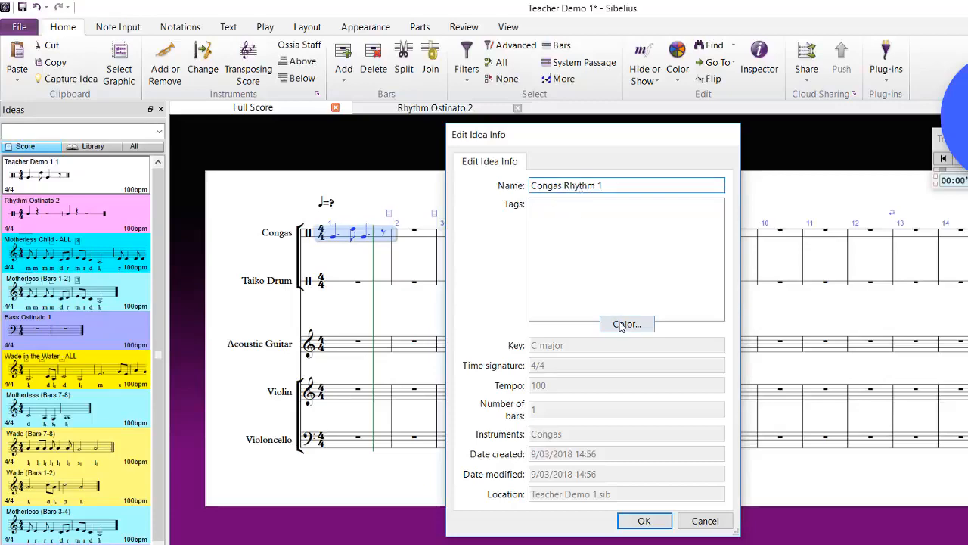
Step: Set the Congas Rhythm 1 idea's colour to lime green and confirm
click(627, 323)
click(563, 249)
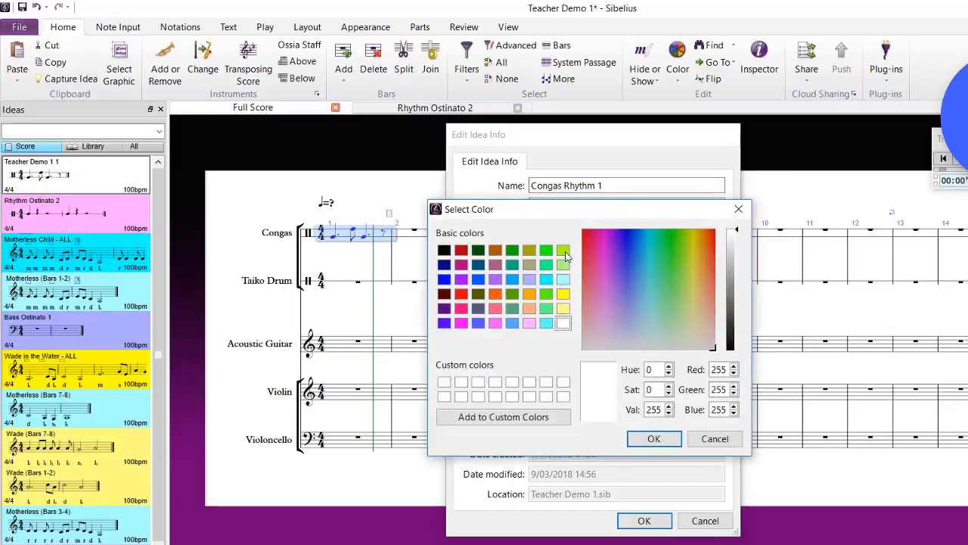
click(653, 439)
click(644, 520)
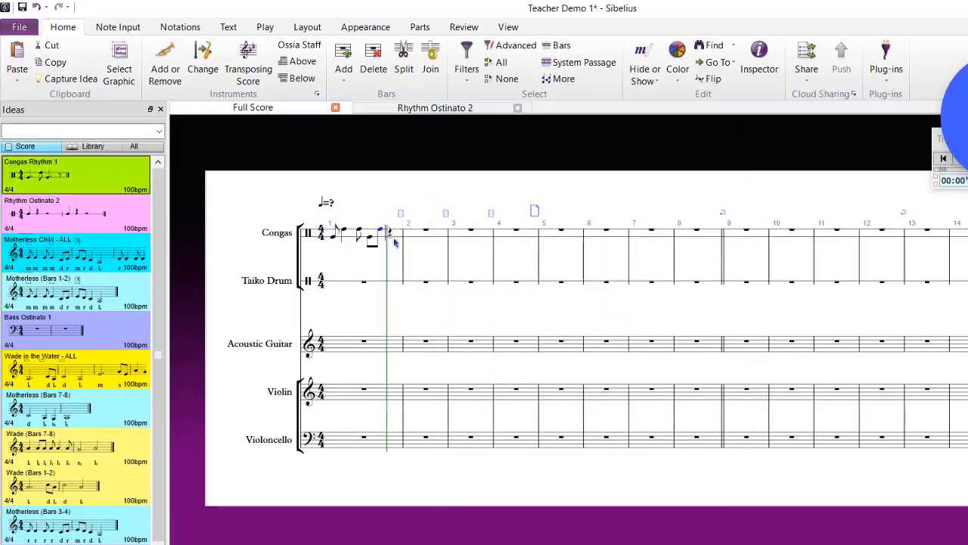
Step: Play back the revised bar 1 Congas rhythm and capture it as another new idea
click(393, 238)
key(Escape)
key(Escape)
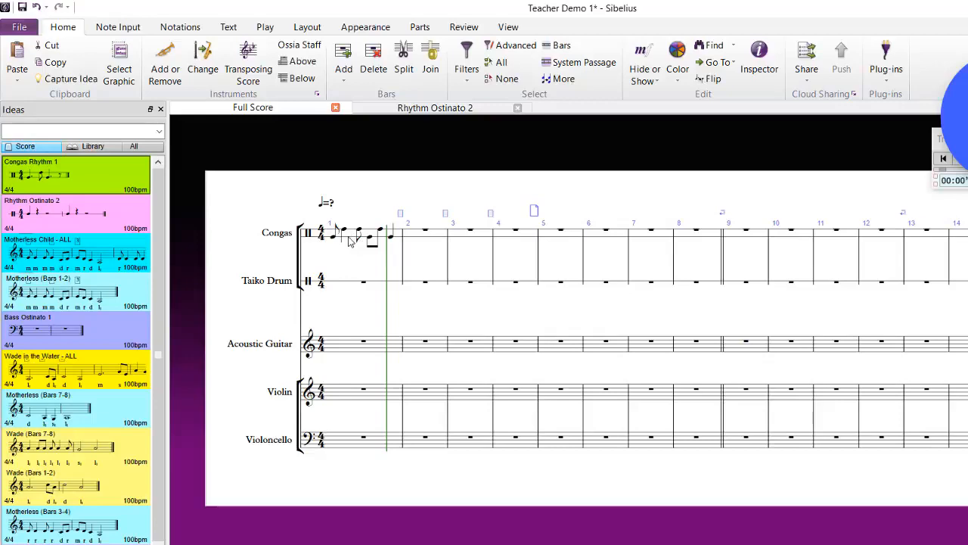
click(350, 240)
key(p)
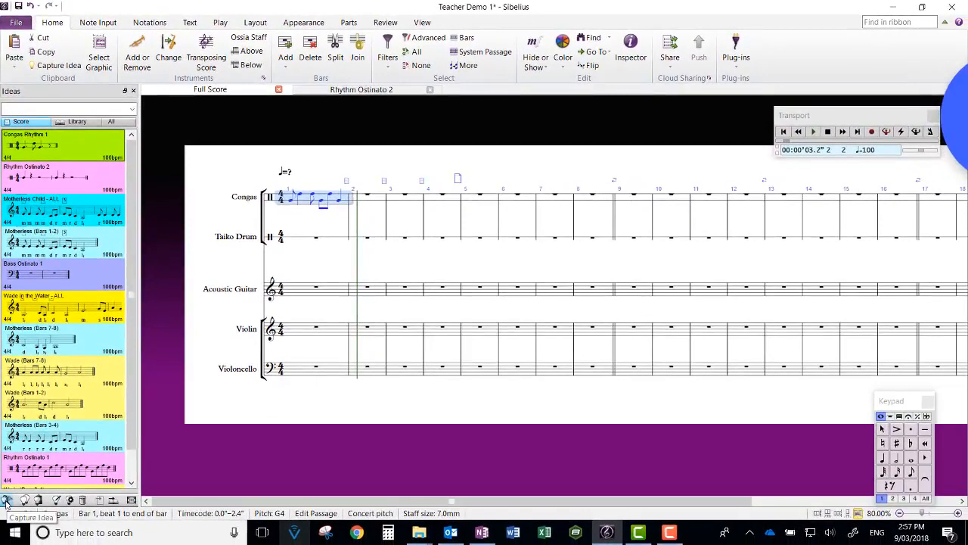
click(5, 501)
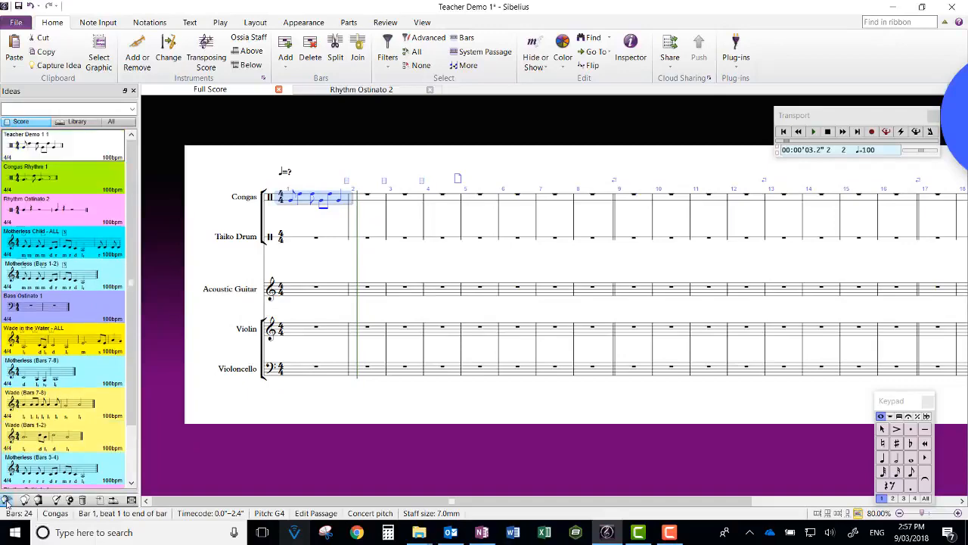
Step: Give the newest captured idea the lime green colour as well
right_click(68, 144)
click(104, 216)
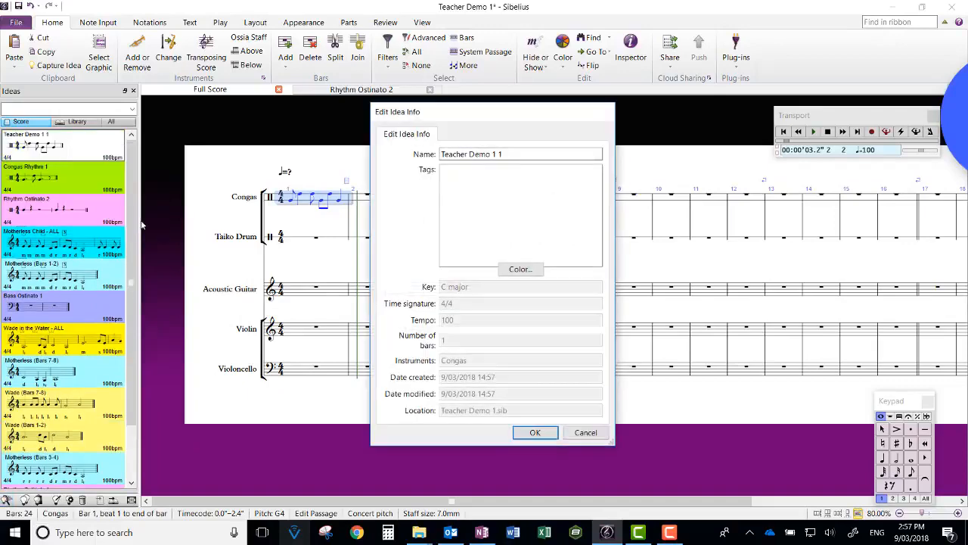
click(517, 272)
click(467, 209)
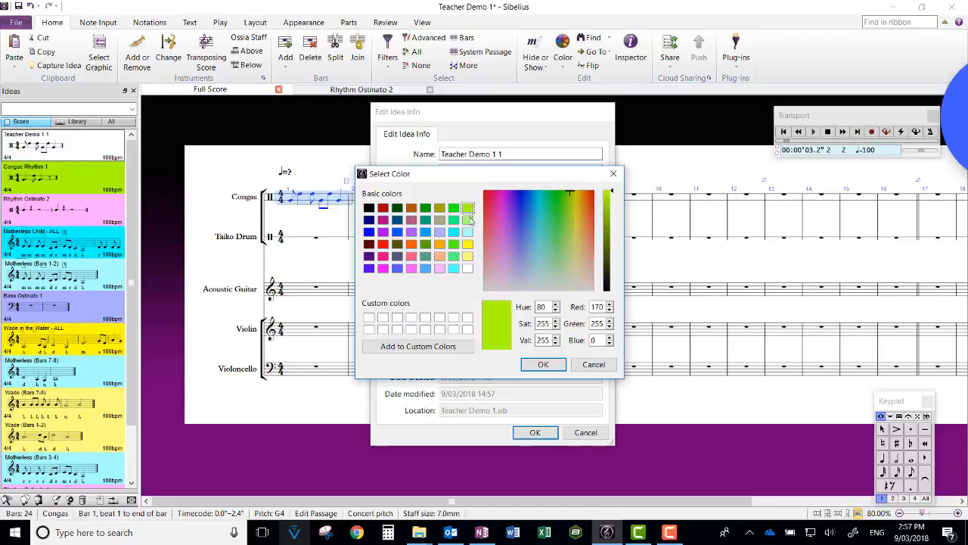
click(543, 365)
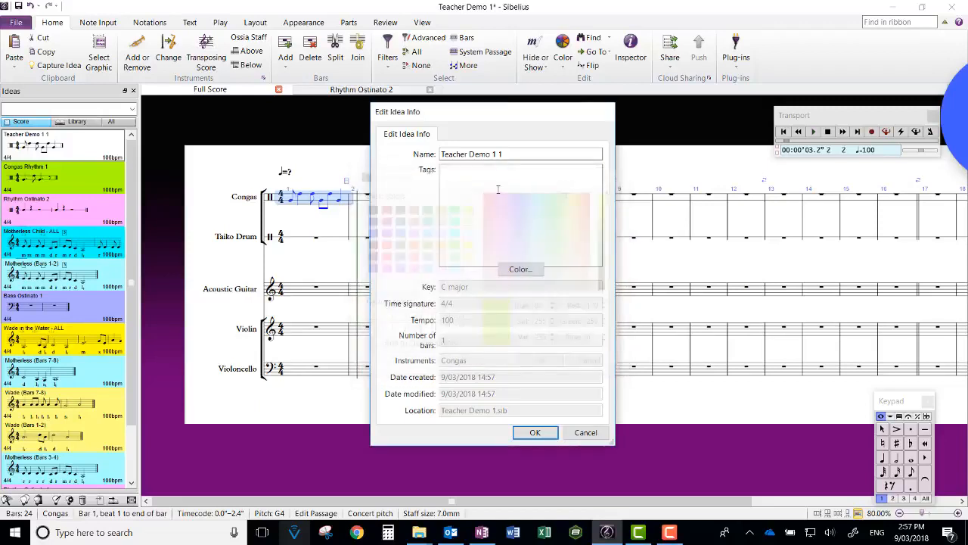
Step: Rename the newest idea to Congas Rhythm 2 and confirm
click(499, 151)
drag(498, 151, 382, 148)
text(COnga)
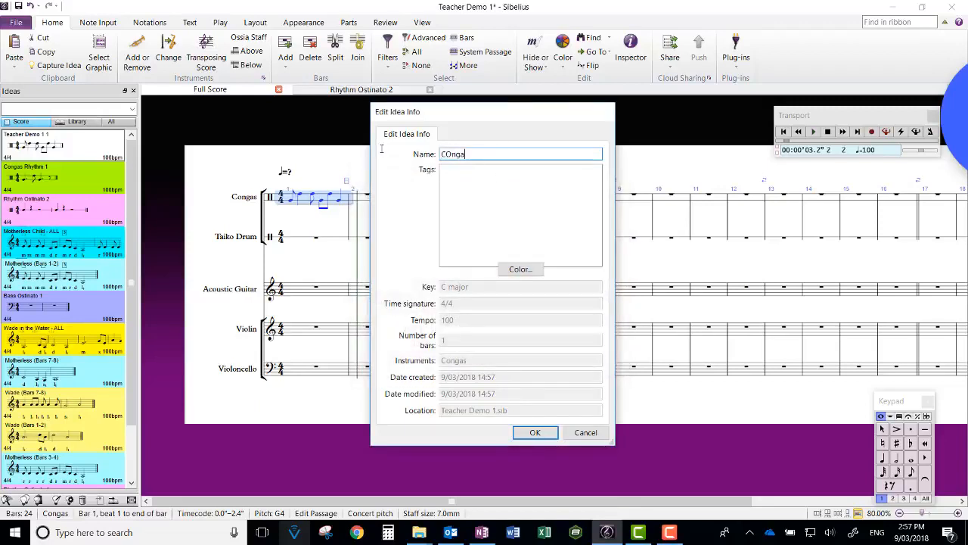
text(s Rhythm 2)
click(530, 429)
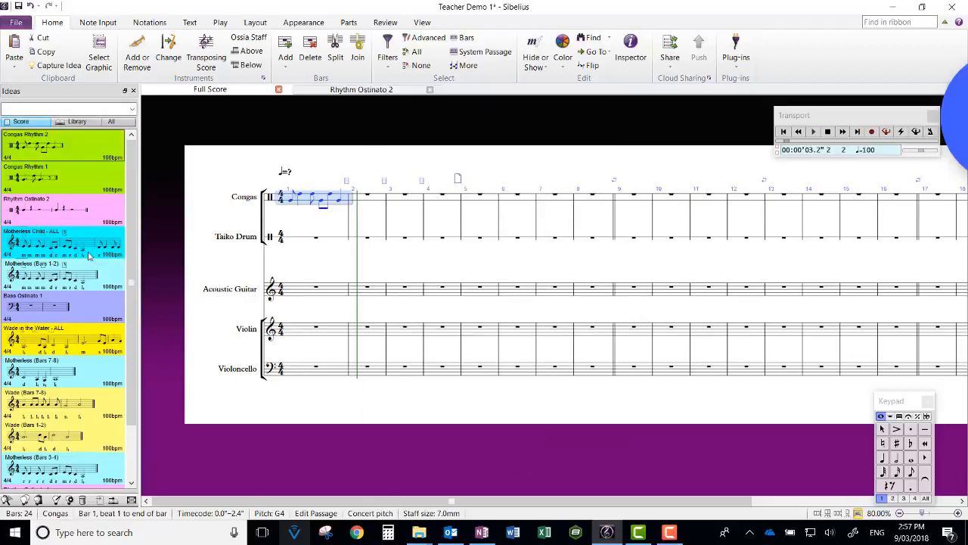
Step: Clear the notes from bar 1 of the Congas staff
mouse_move(91, 256)
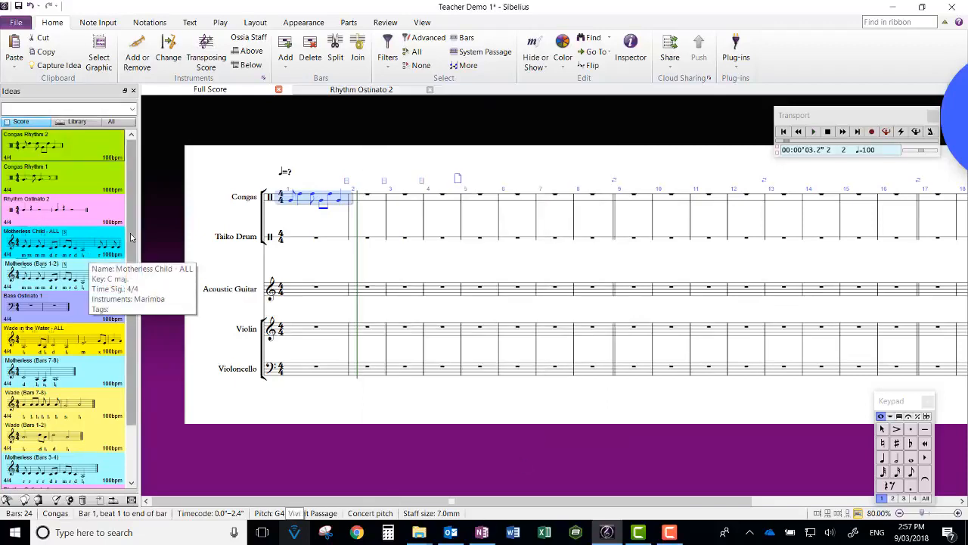
drag(131, 274, 141, 184)
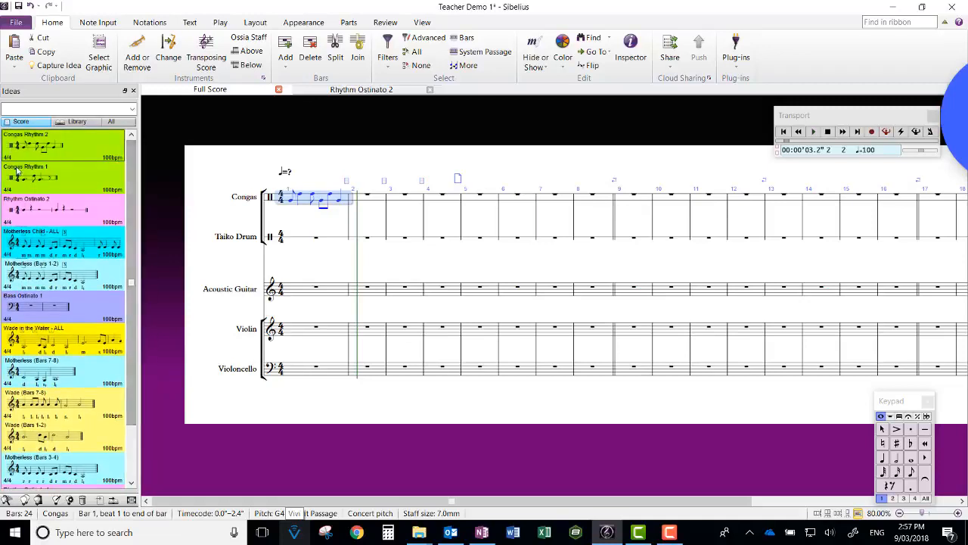
click(314, 206)
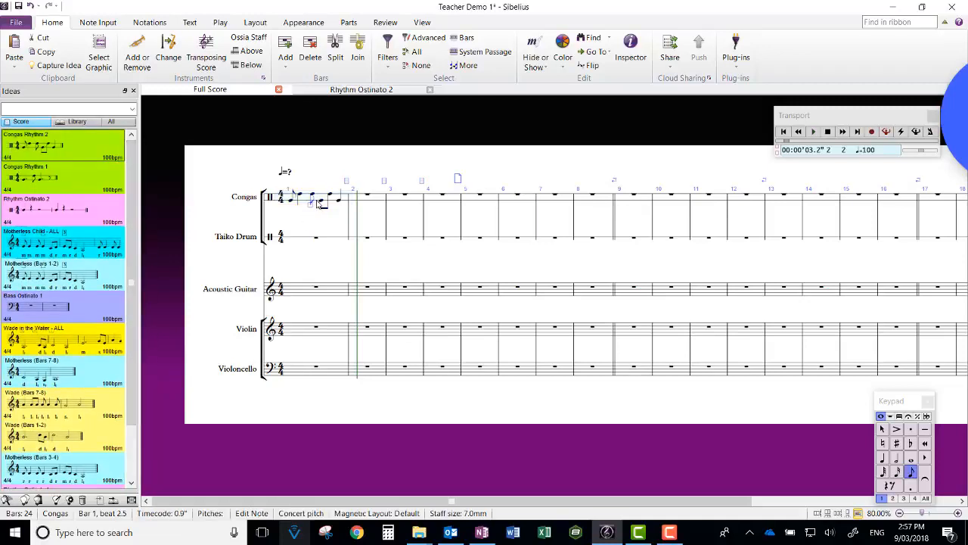
click(318, 205)
key(Delete)
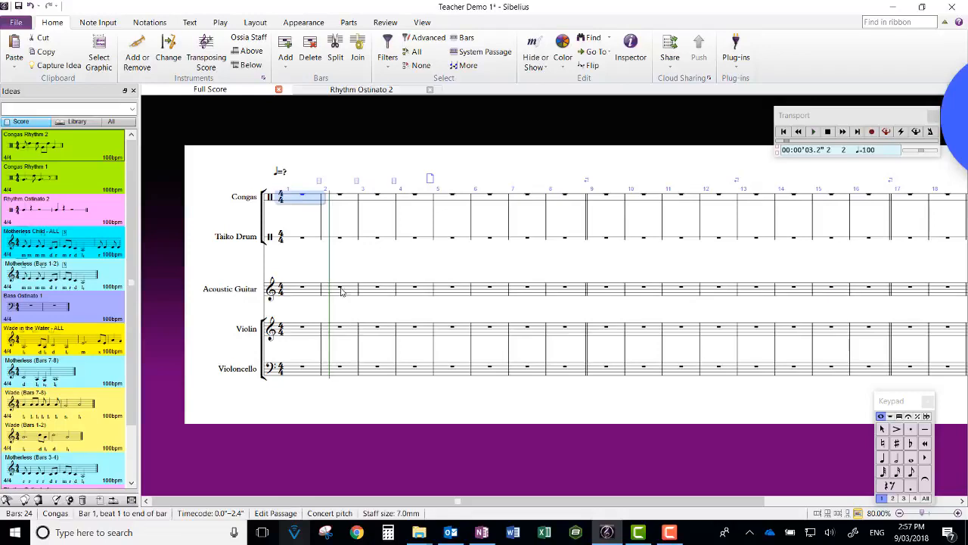
Step: Paste the Congas Rhythm 1 idea into bar 1 of the Congas staff and repeat it through bar 4
click(51, 178)
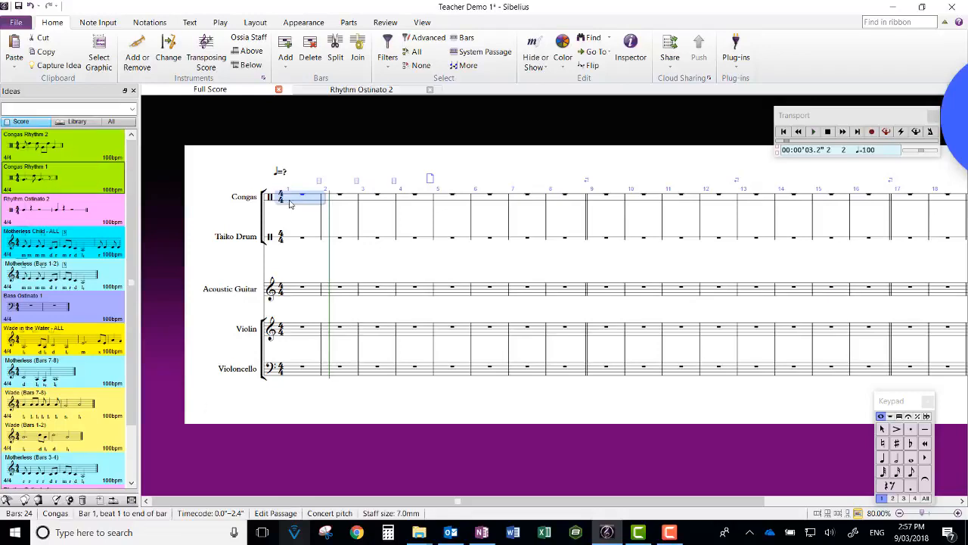
click(38, 500)
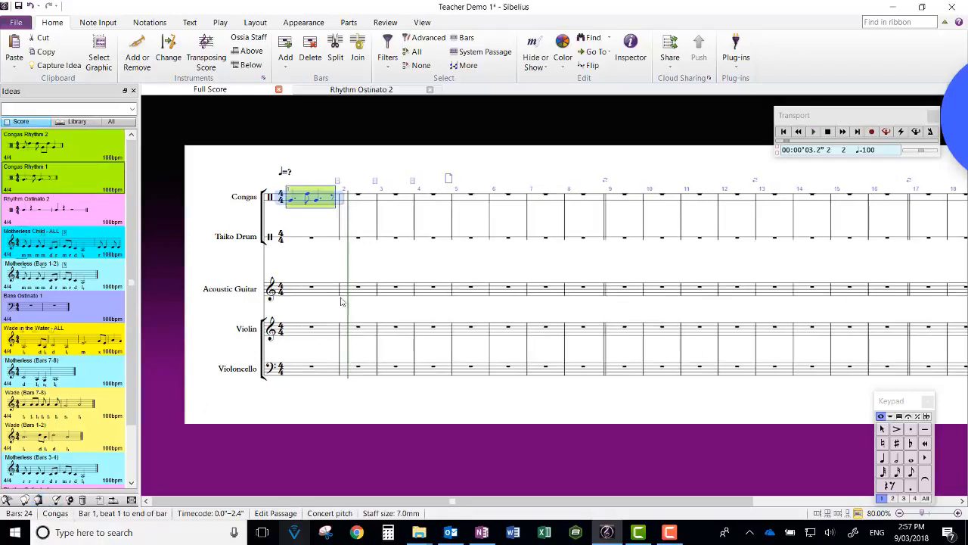
key(r)
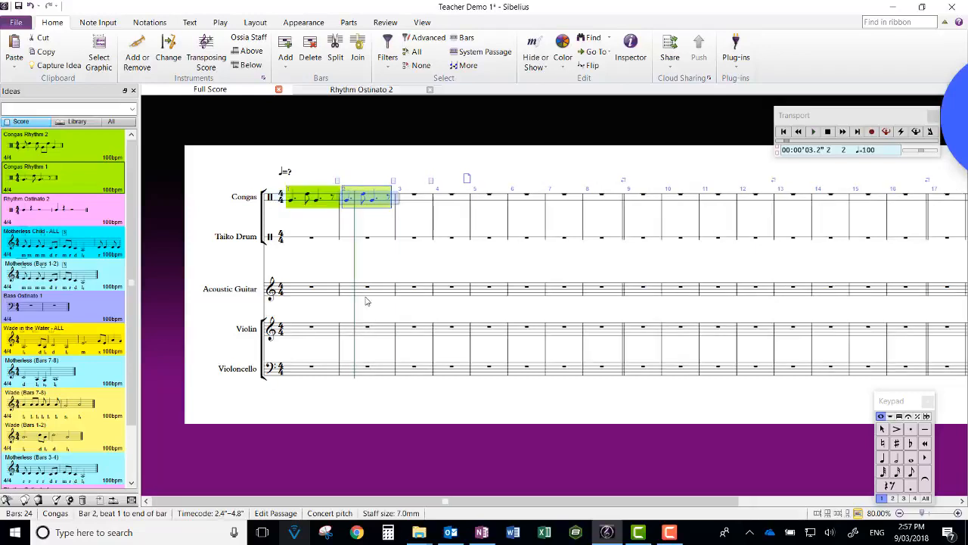
key(r)
key(r)
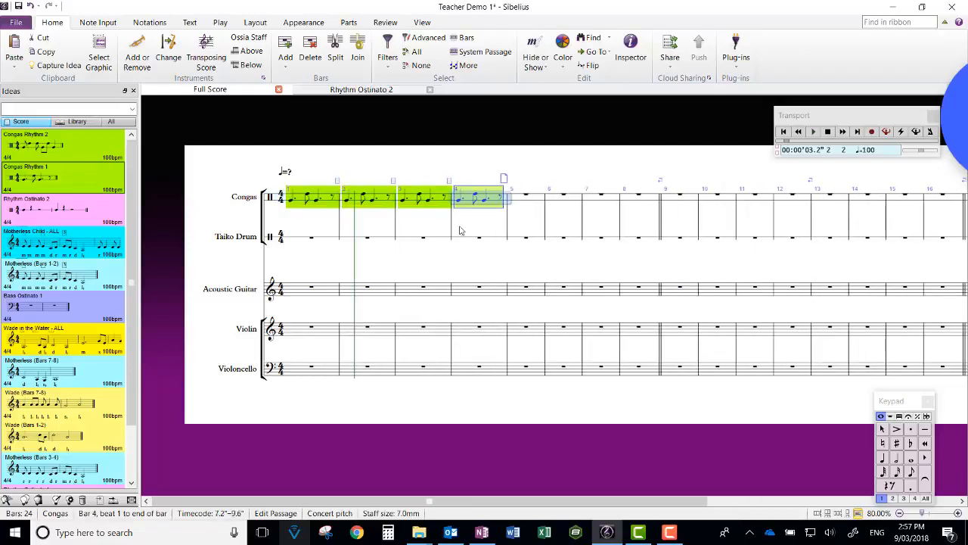
Step: Paste the Congas Rhythm 2 idea into bar 5 of the Congas staff and repeat it through bar 8
click(519, 202)
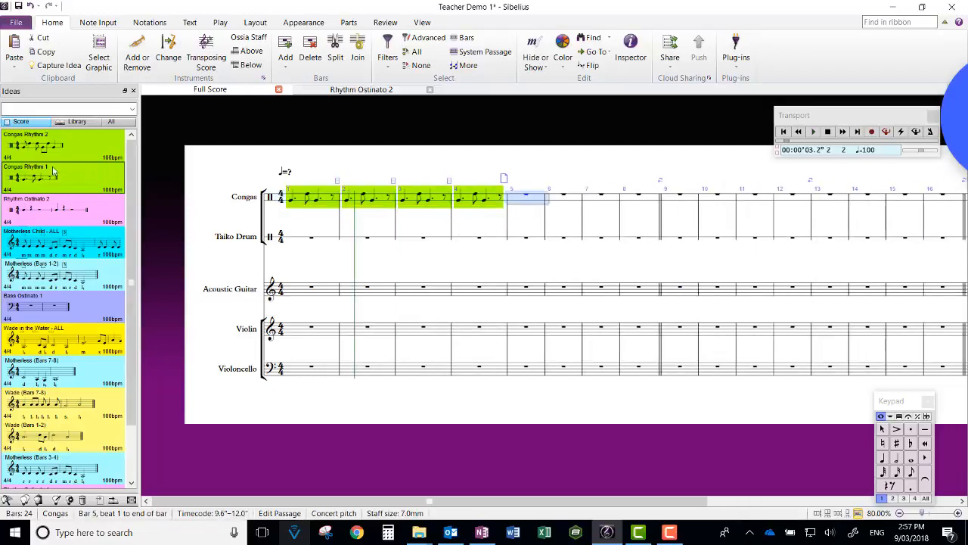
click(40, 500)
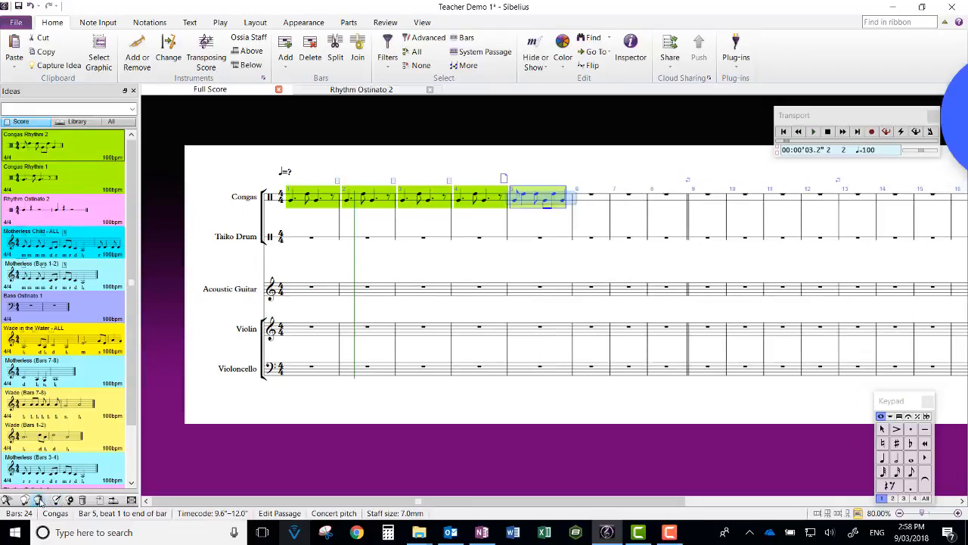
key(r)
key(r)
key(r)
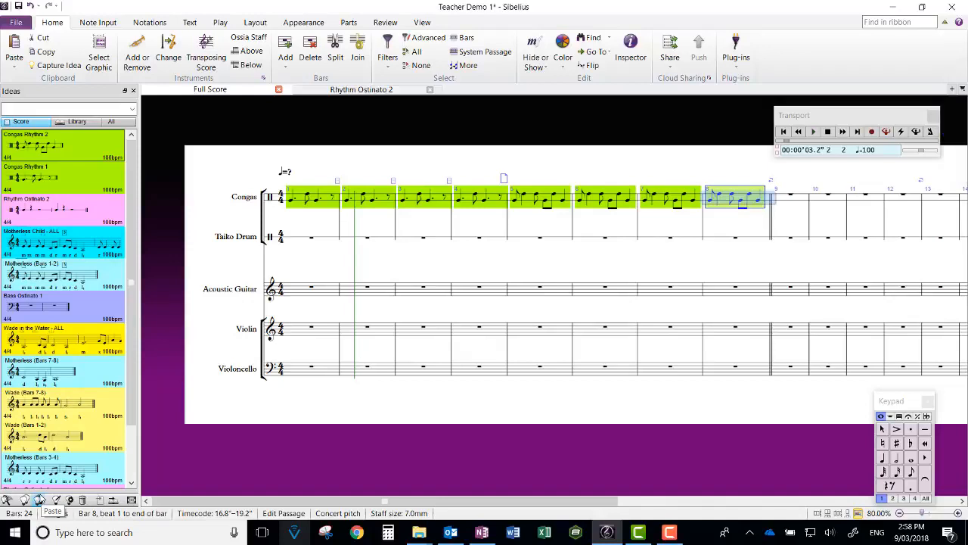
Step: Paste the Congas Rhythm 2 idea into bar 3 of the Acoustic Guitar staff and select it
click(407, 291)
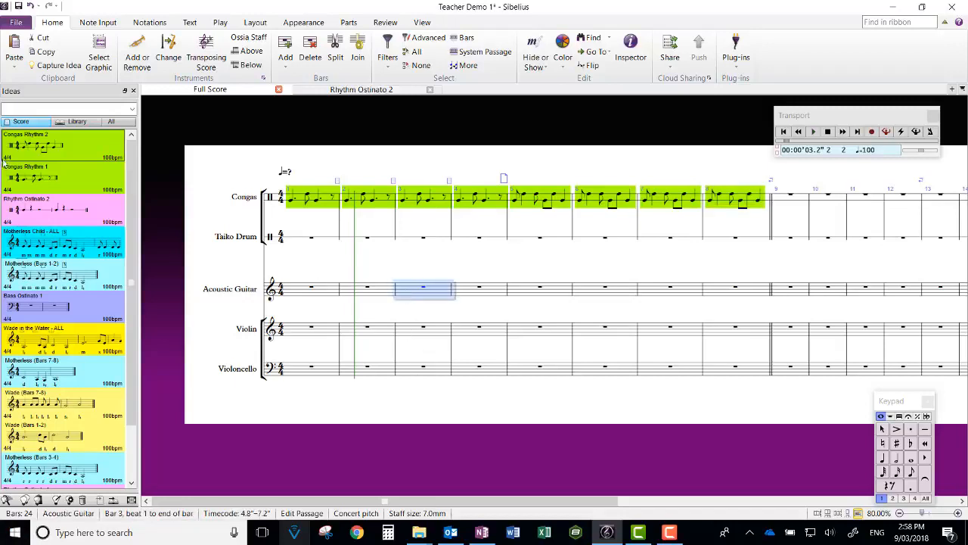
click(38, 503)
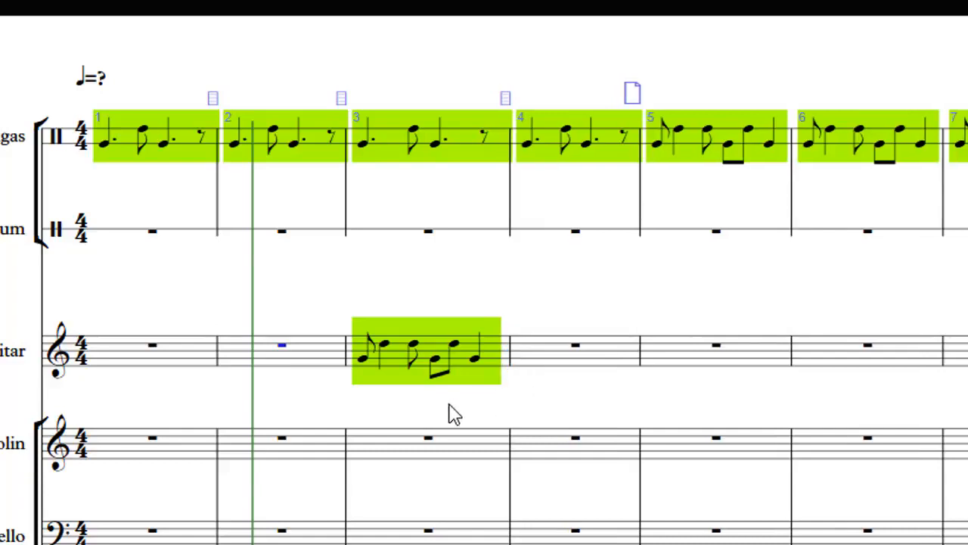
click(419, 421)
click(395, 362)
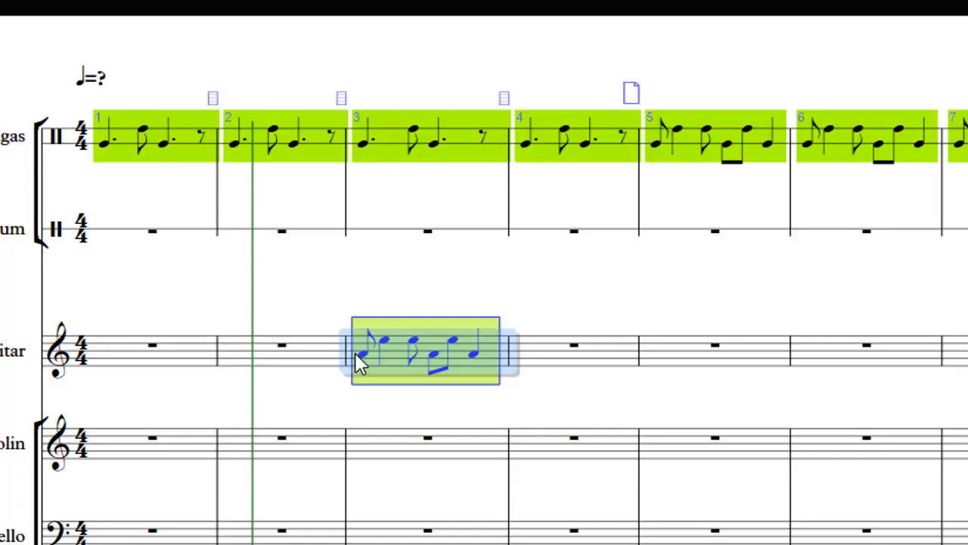
Step: Lower individual notes of the Acoustic Guitar's bar 3 passage to turn the rhythm into a melody, and play it back
key(Down)
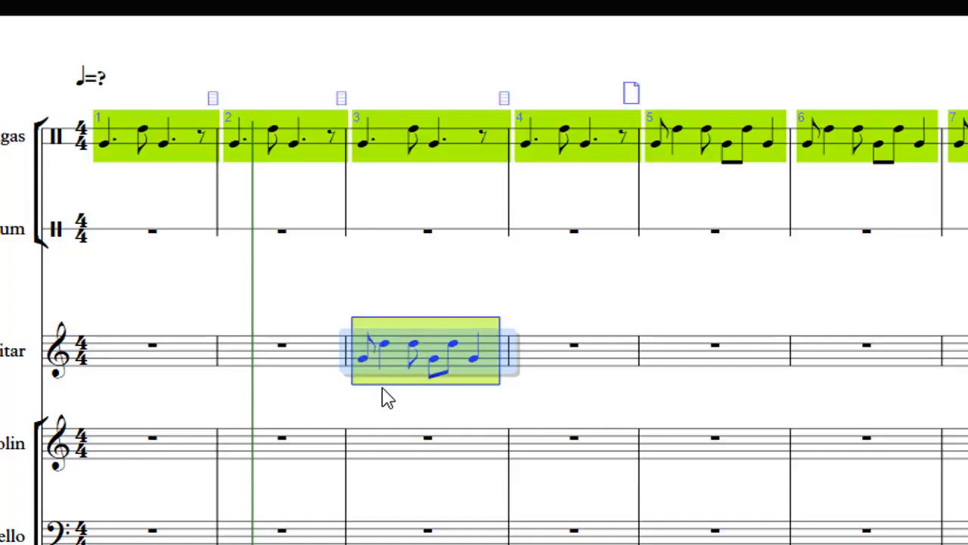
click(364, 353)
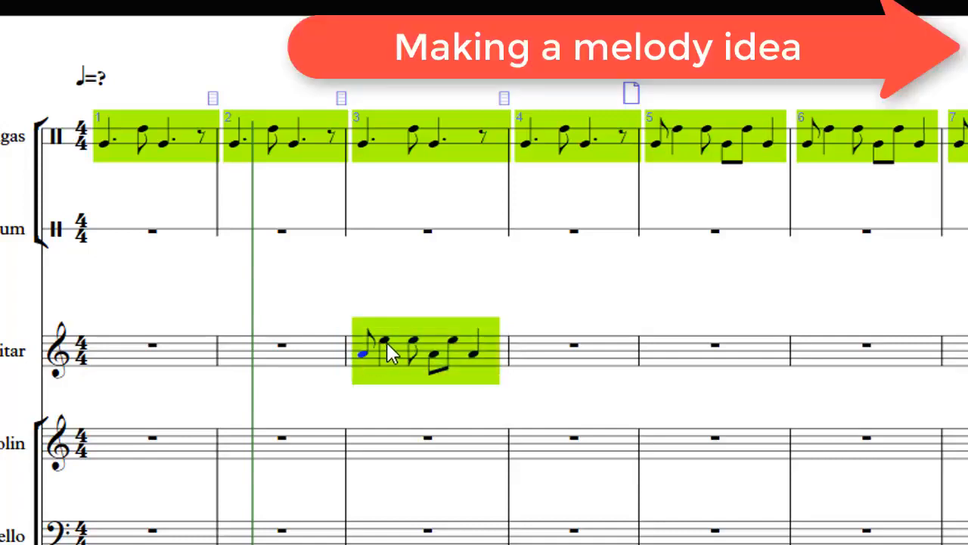
click(371, 363)
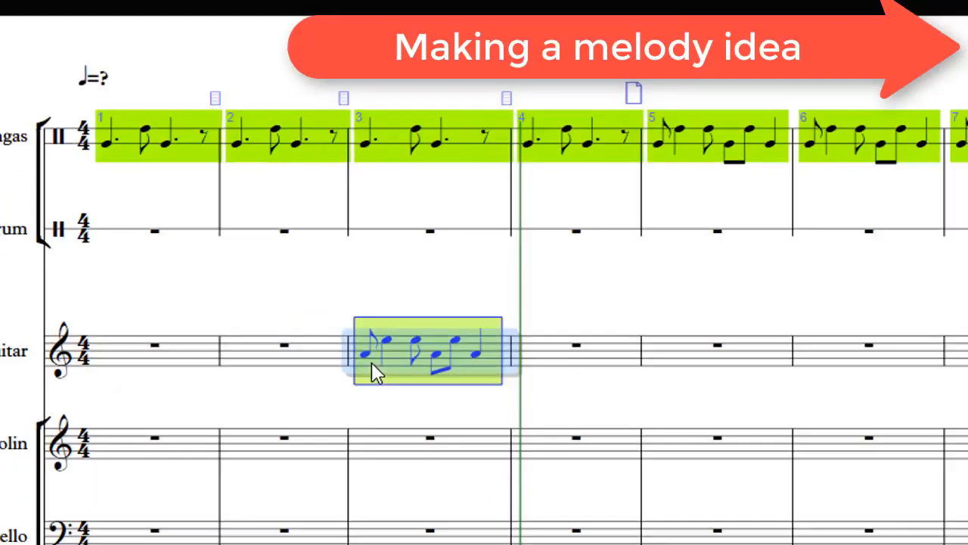
click(414, 340)
key(Down)
key(Down)
key(Down)
key(Down)
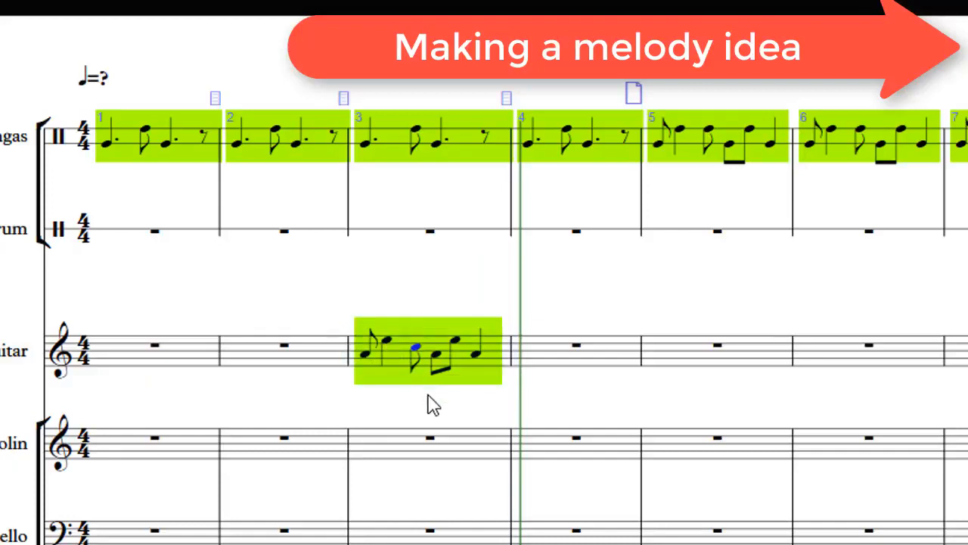
click(388, 339)
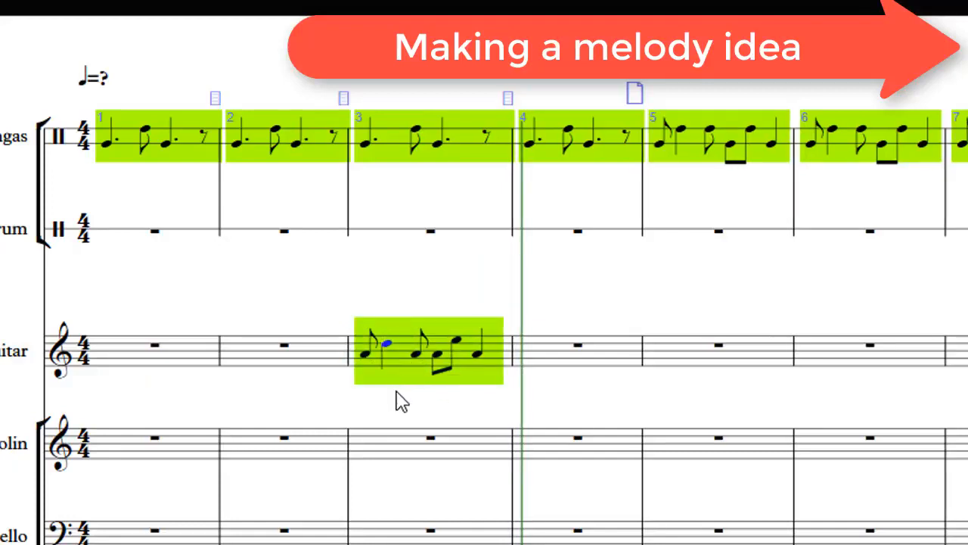
key(Down)
key(Down)
key(Down)
key(Down)
key(space)
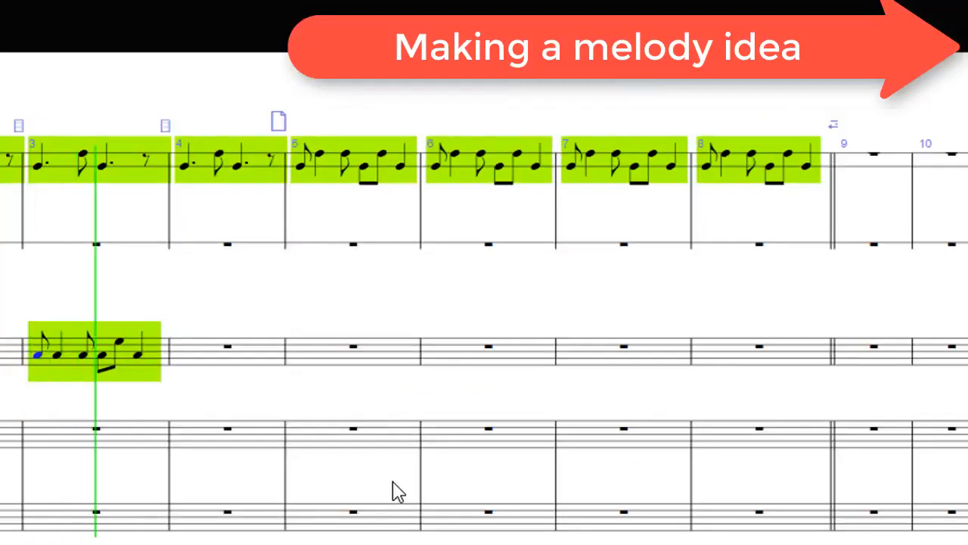
key(space)
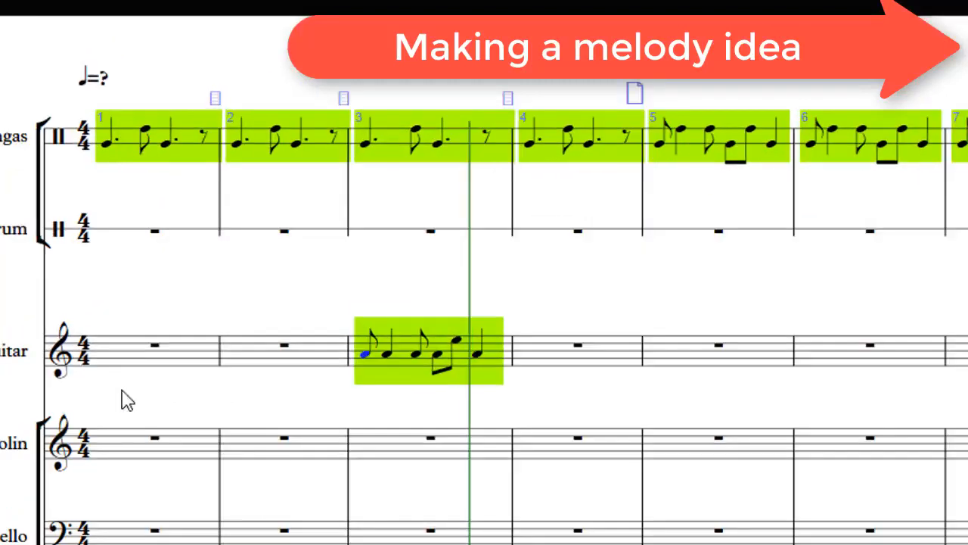
click(404, 353)
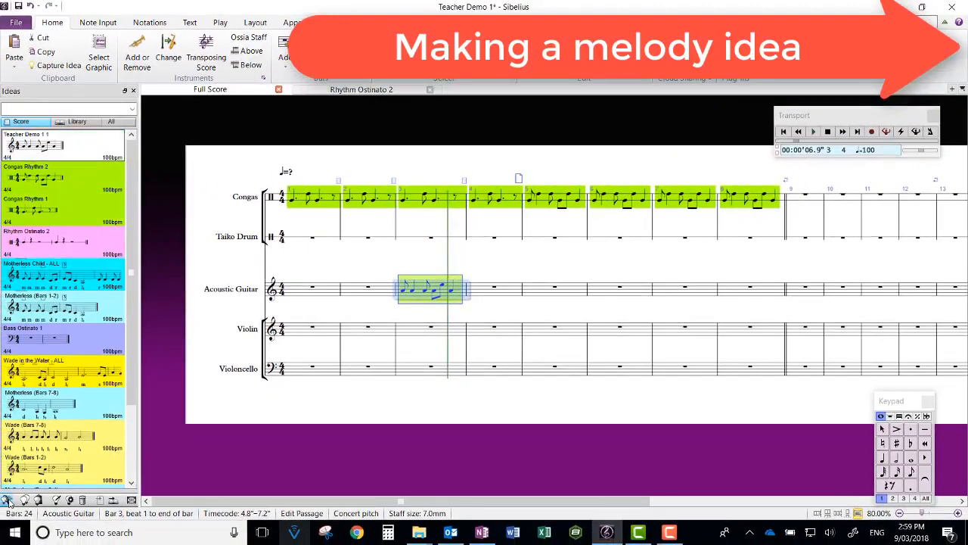
Step: Edit the new captured idea's info, naming it Melodic Idea 1 and setting its colour to orange
right_click(53, 142)
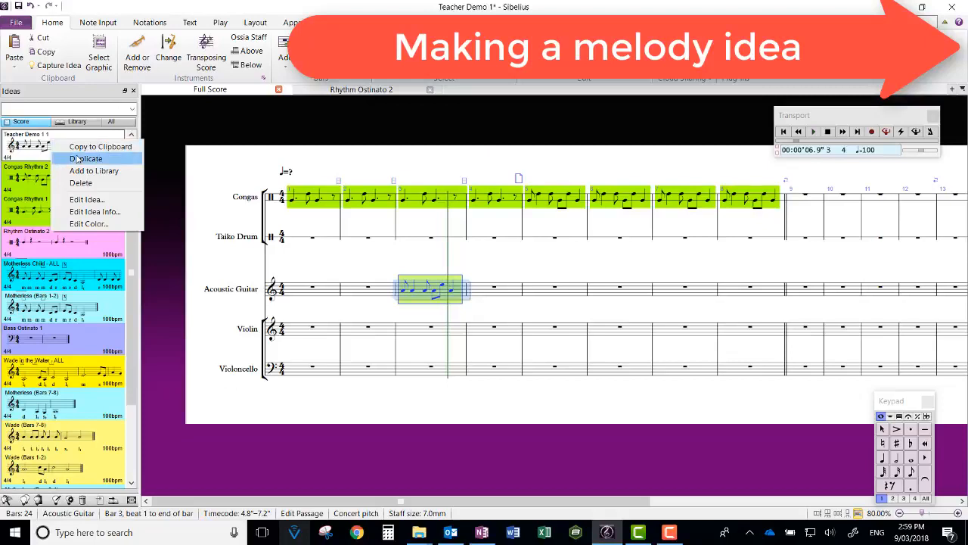
click(95, 211)
click(509, 155)
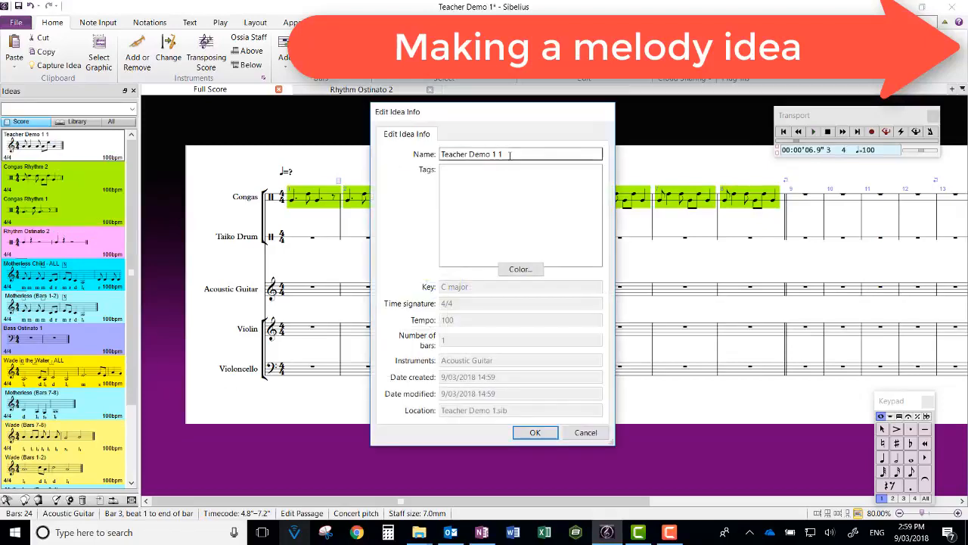
drag(509, 155, 392, 167)
text(Melodic Idea 1)
click(521, 270)
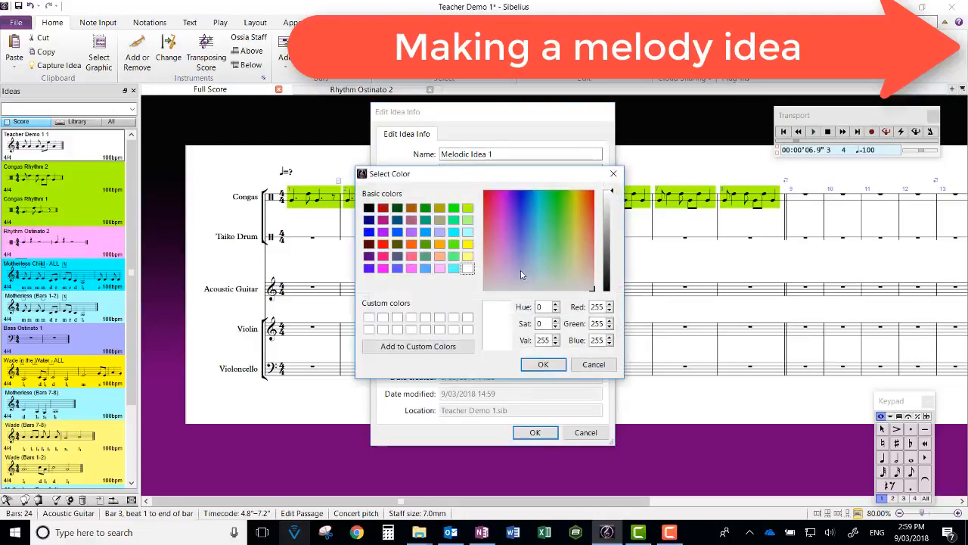
click(439, 244)
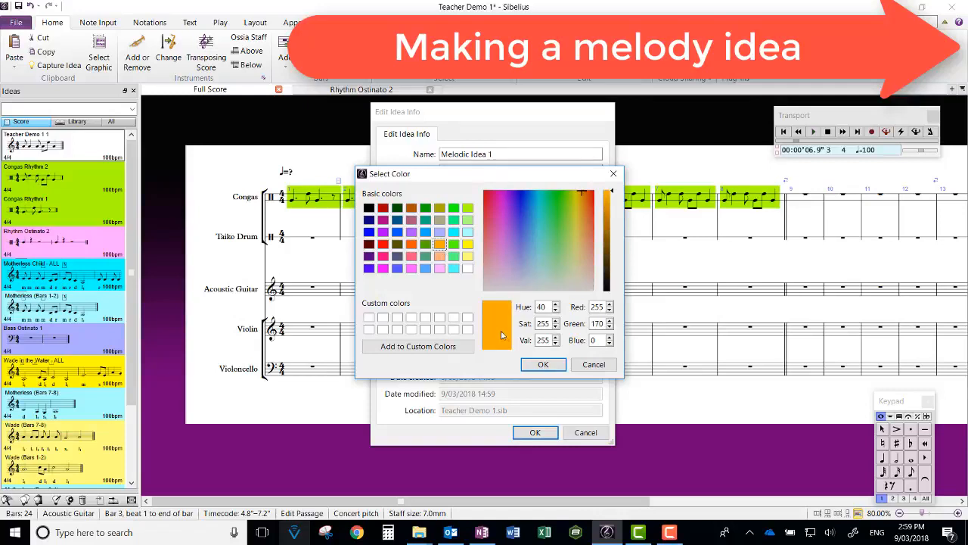
click(543, 364)
click(535, 432)
Step: Delete the melody from bar 3 of the Acoustic Guitar staff
key(Delete)
key(Escape)
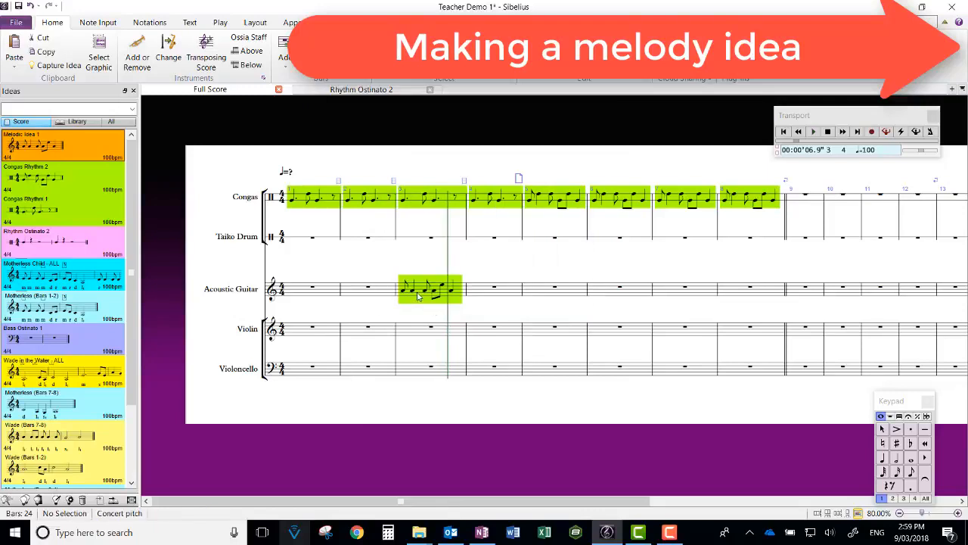
click(415, 293)
click(420, 293)
key(Delete)
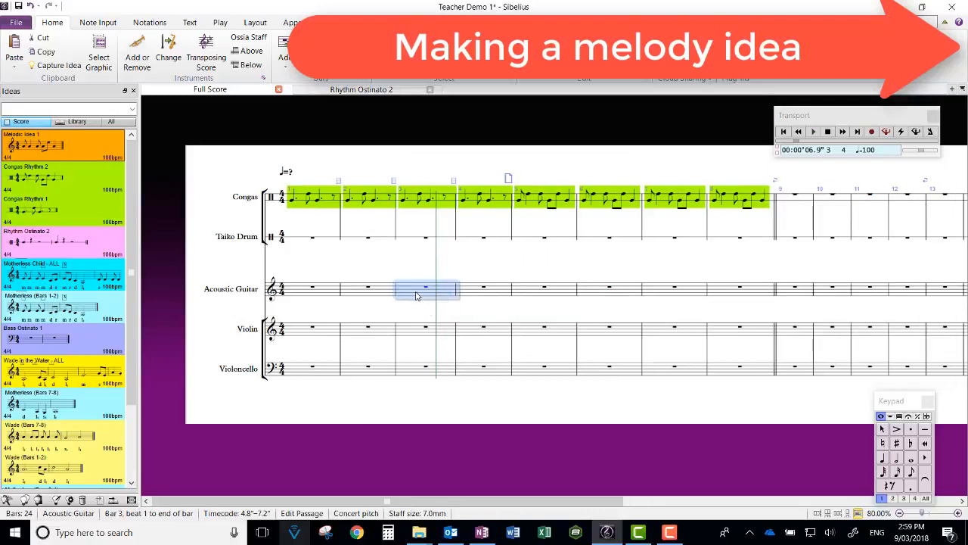
key(Escape)
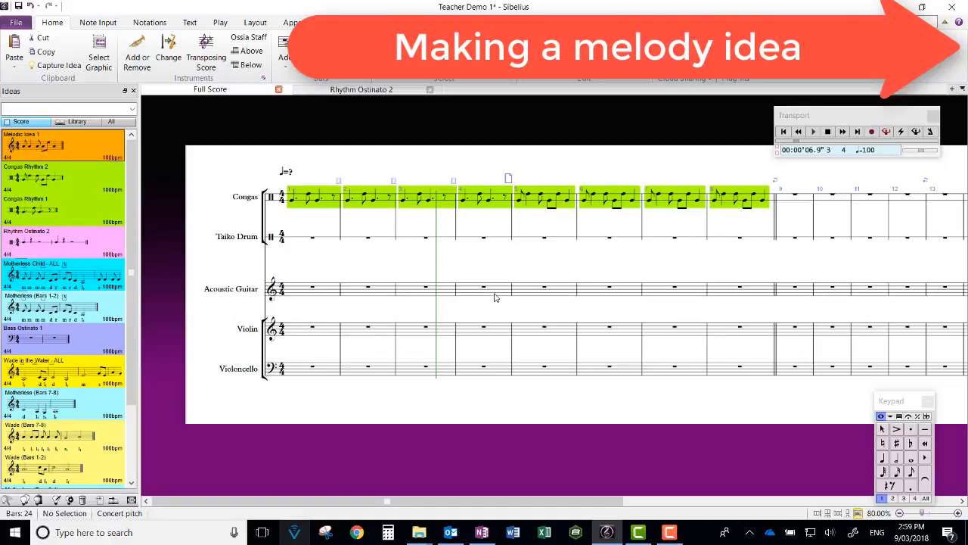
Step: Paste Melodic Idea 1 into bar 3 of the Acoustic Guitar staff and repeat it into bar 4
click(418, 297)
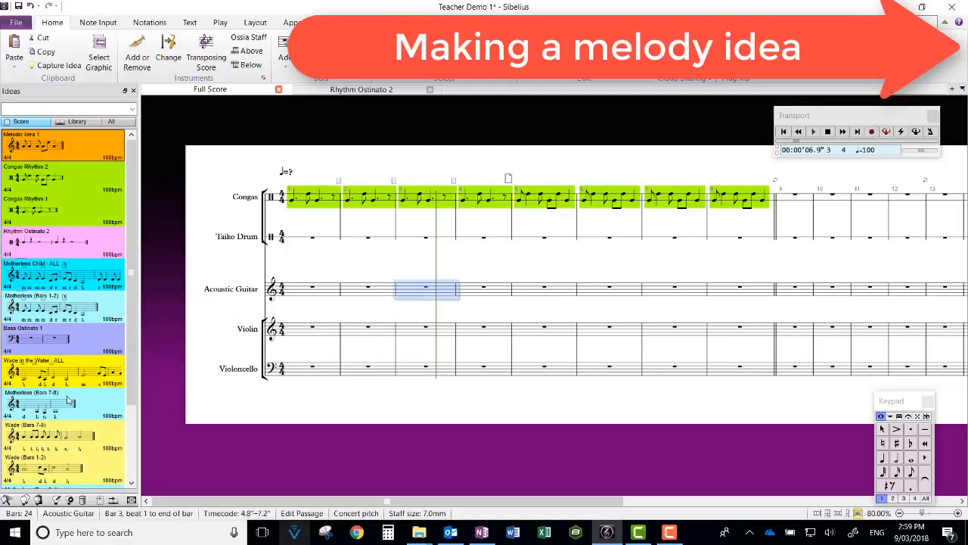
click(39, 501)
key(r)
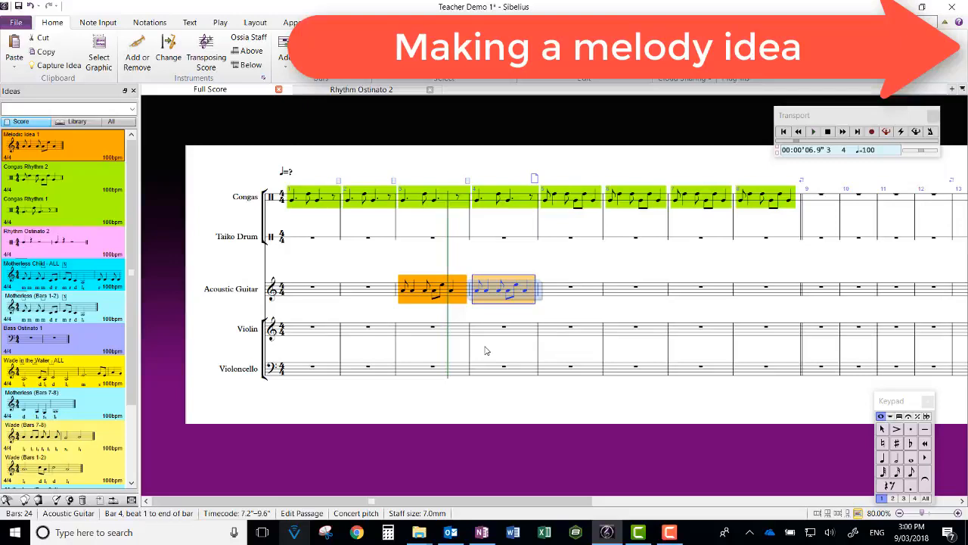
Step: Paste the melodic idea into bar 5 of the Violoncello staff
click(549, 367)
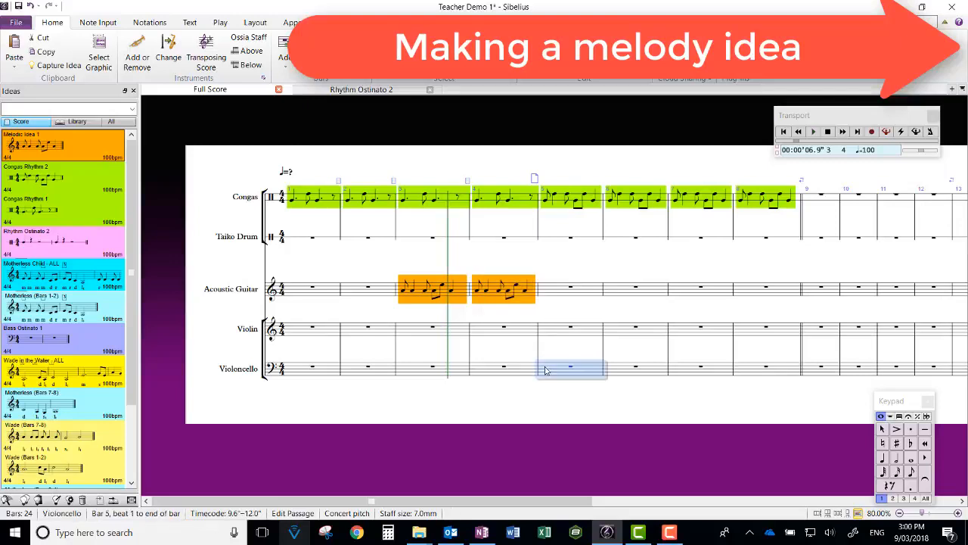
key(ctrl+v)
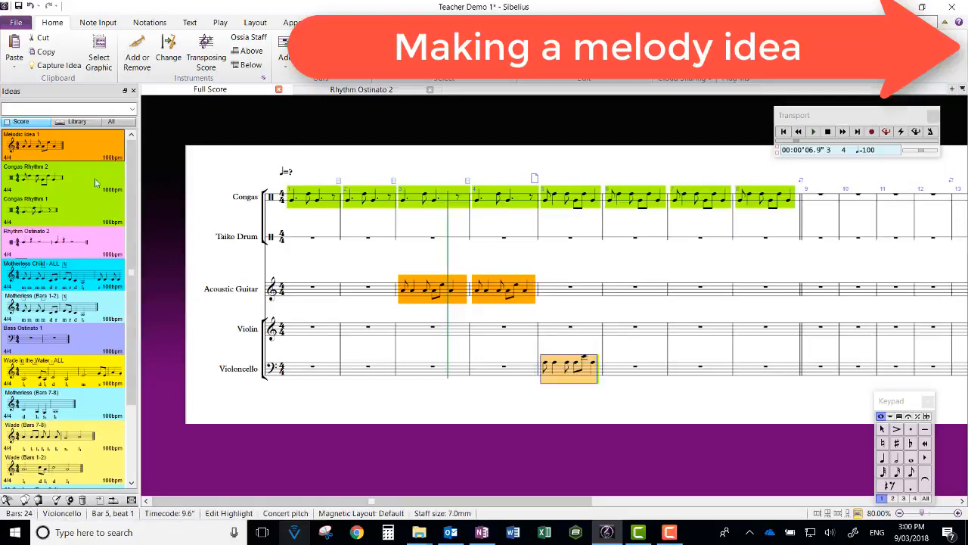
drag(129, 240, 136, 189)
drag(129, 354, 127, 309)
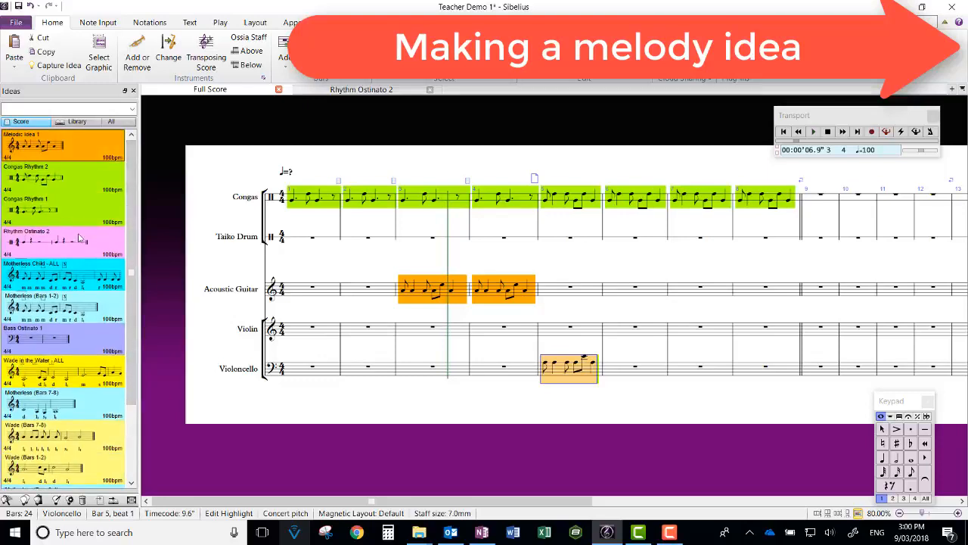